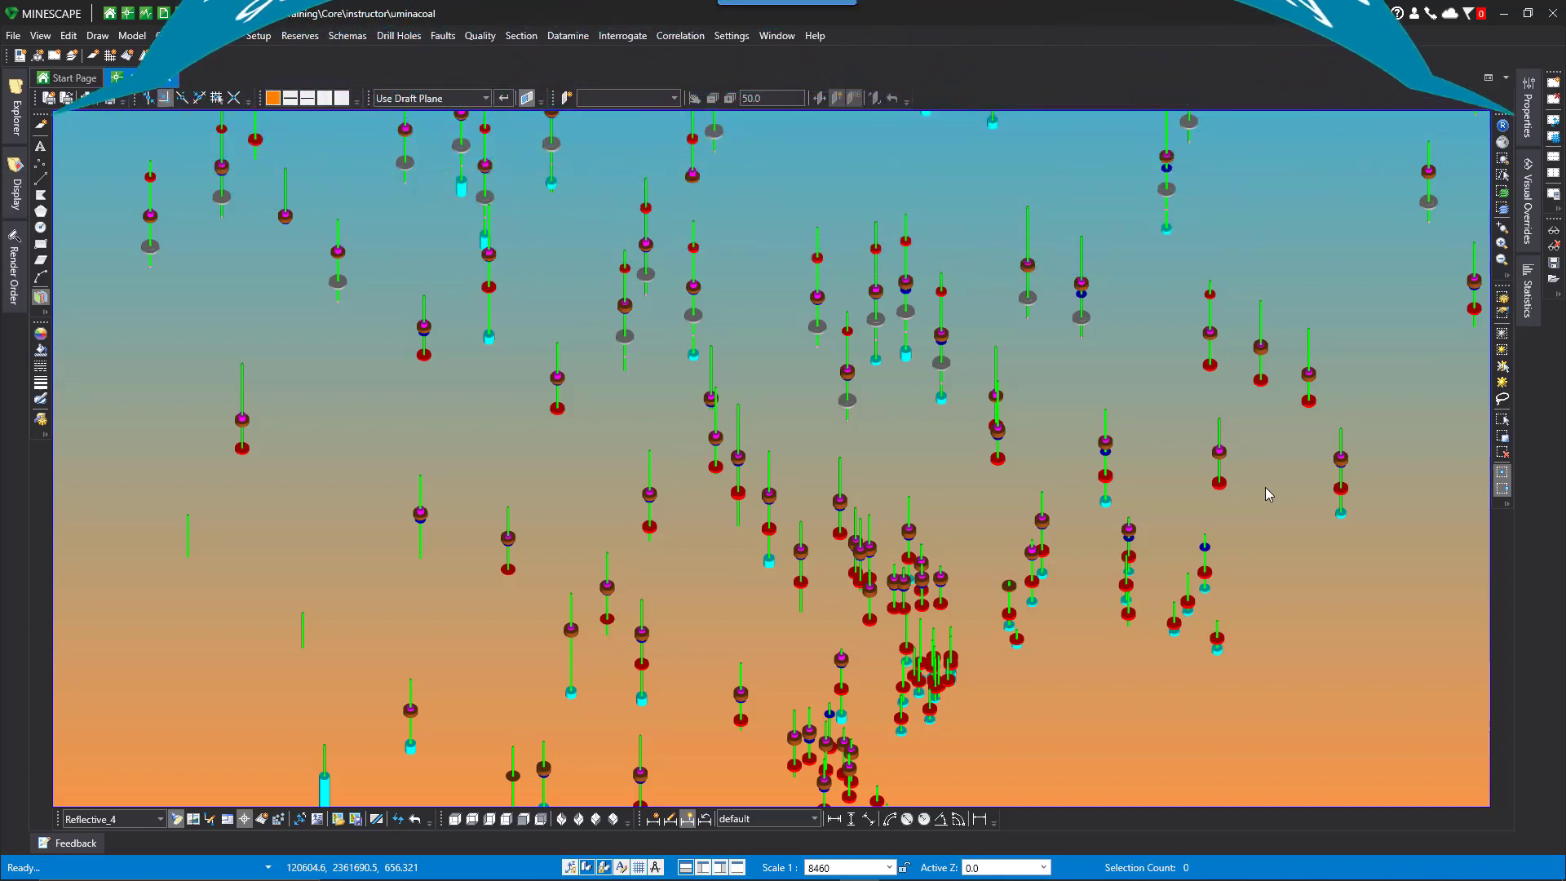
Review the section defaults for block model bm_10x10x1_sc2 with the seam_display definition, and dismiss the dialog
{"action": "left_click", "coordinate": [520, 36]}
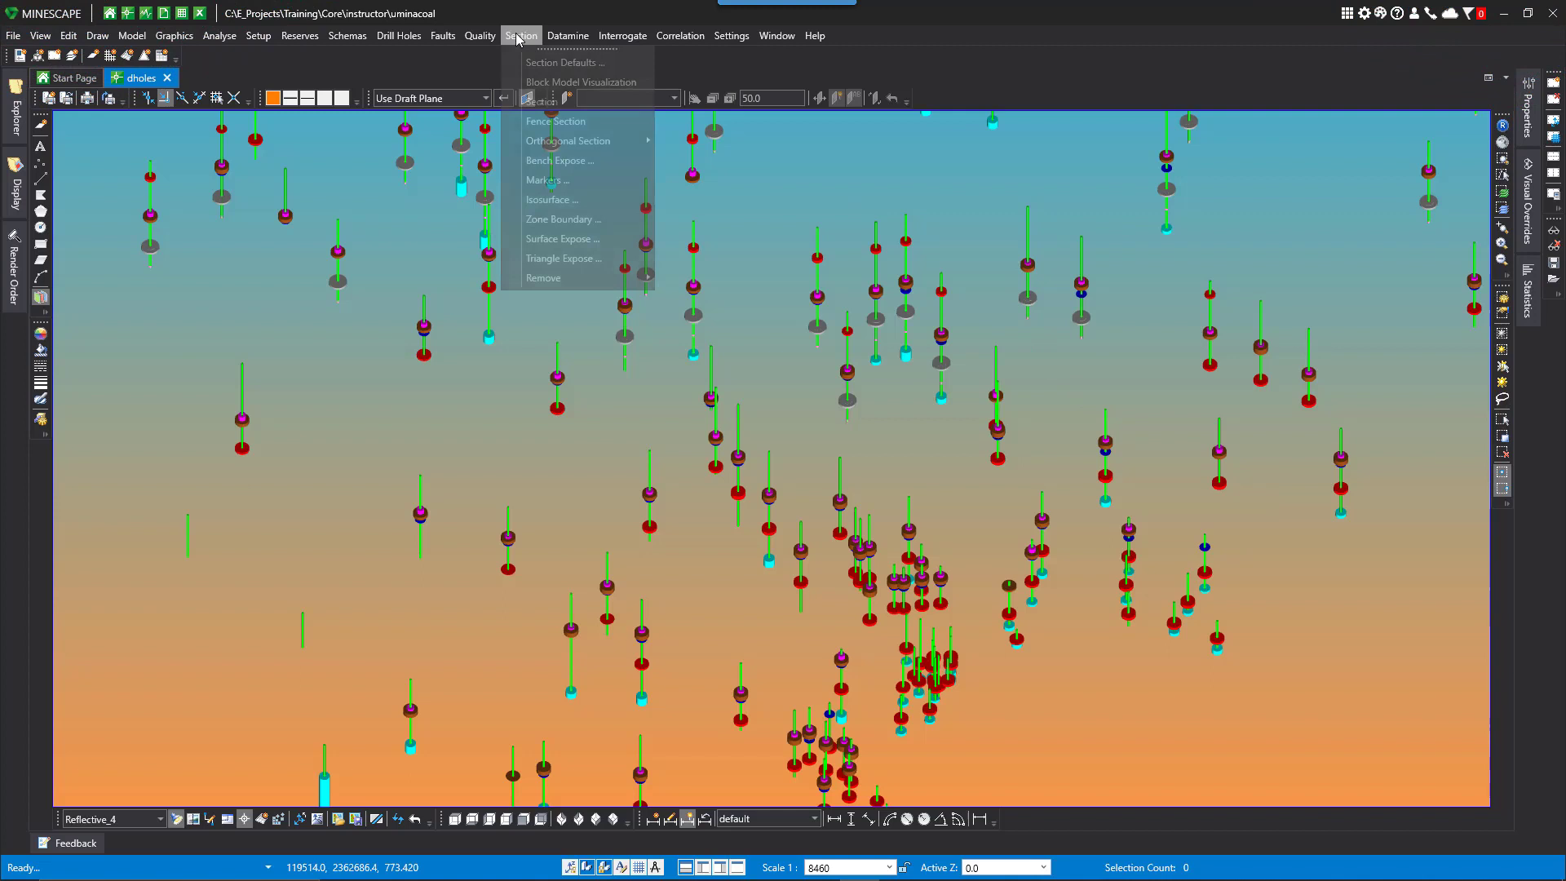
{"action": "left_click", "coordinate": [540, 64]}
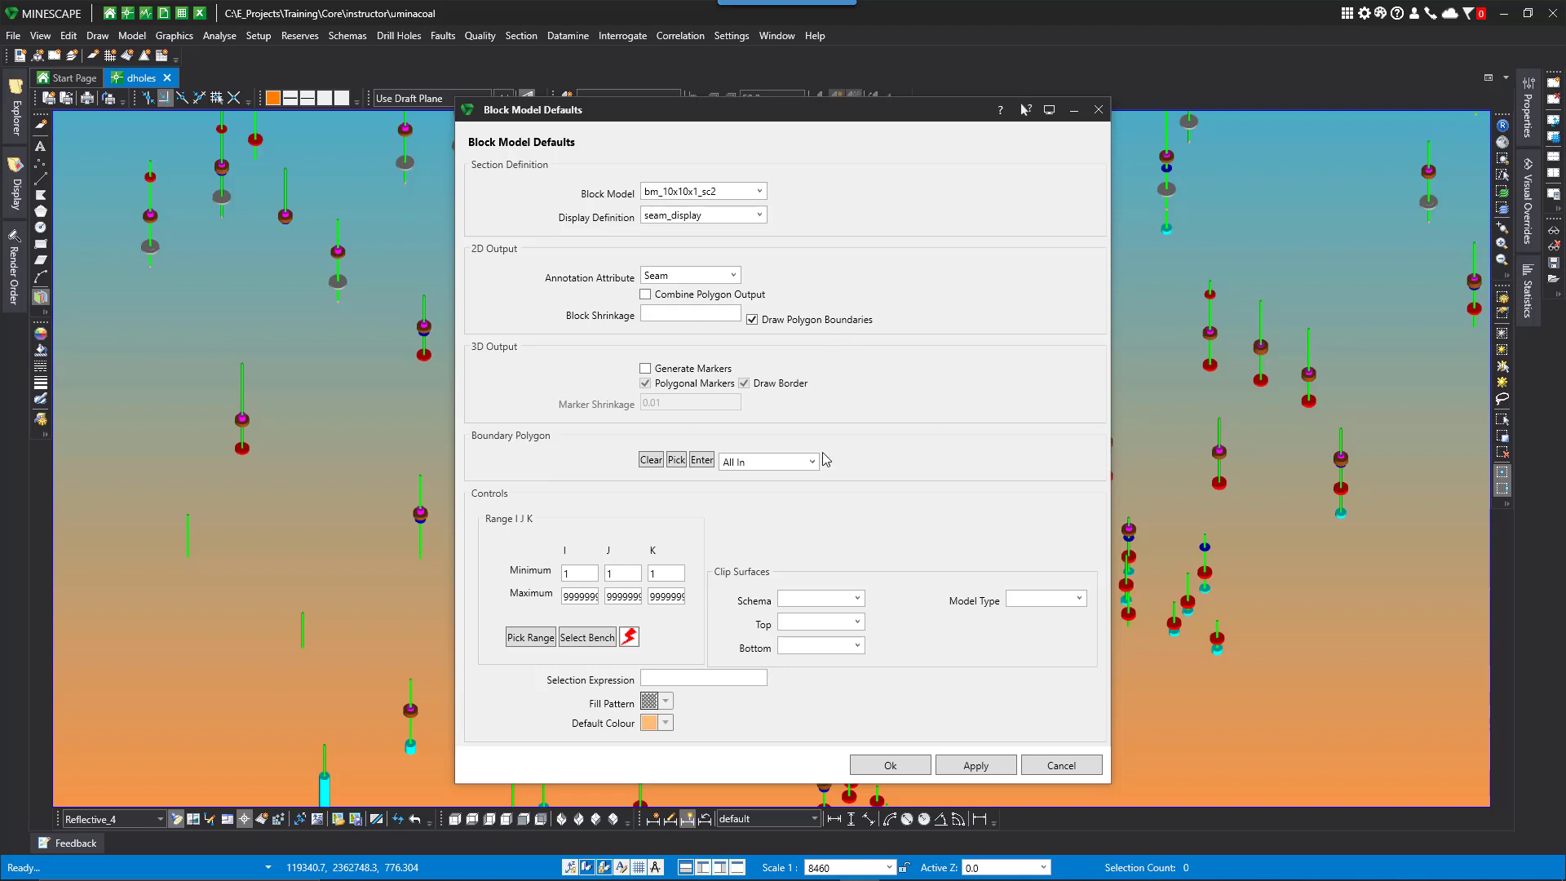
{"action": "left_click", "coordinate": [1060, 768]}
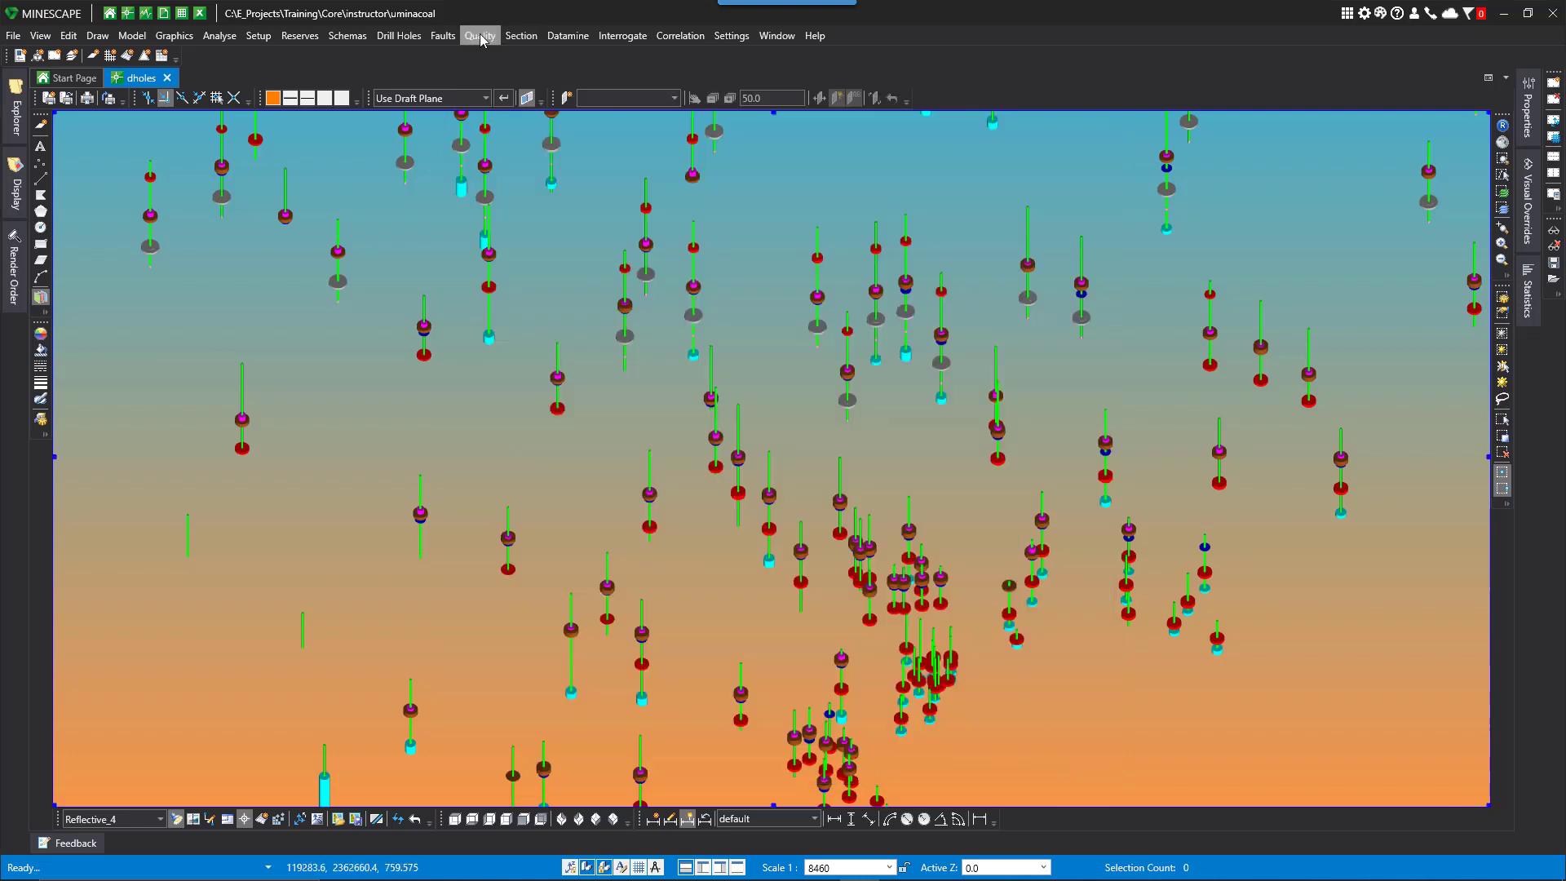
Display the block model visualization together with the drill holes and frame the cut-out corner
{"action": "left_click", "coordinate": [514, 39]}
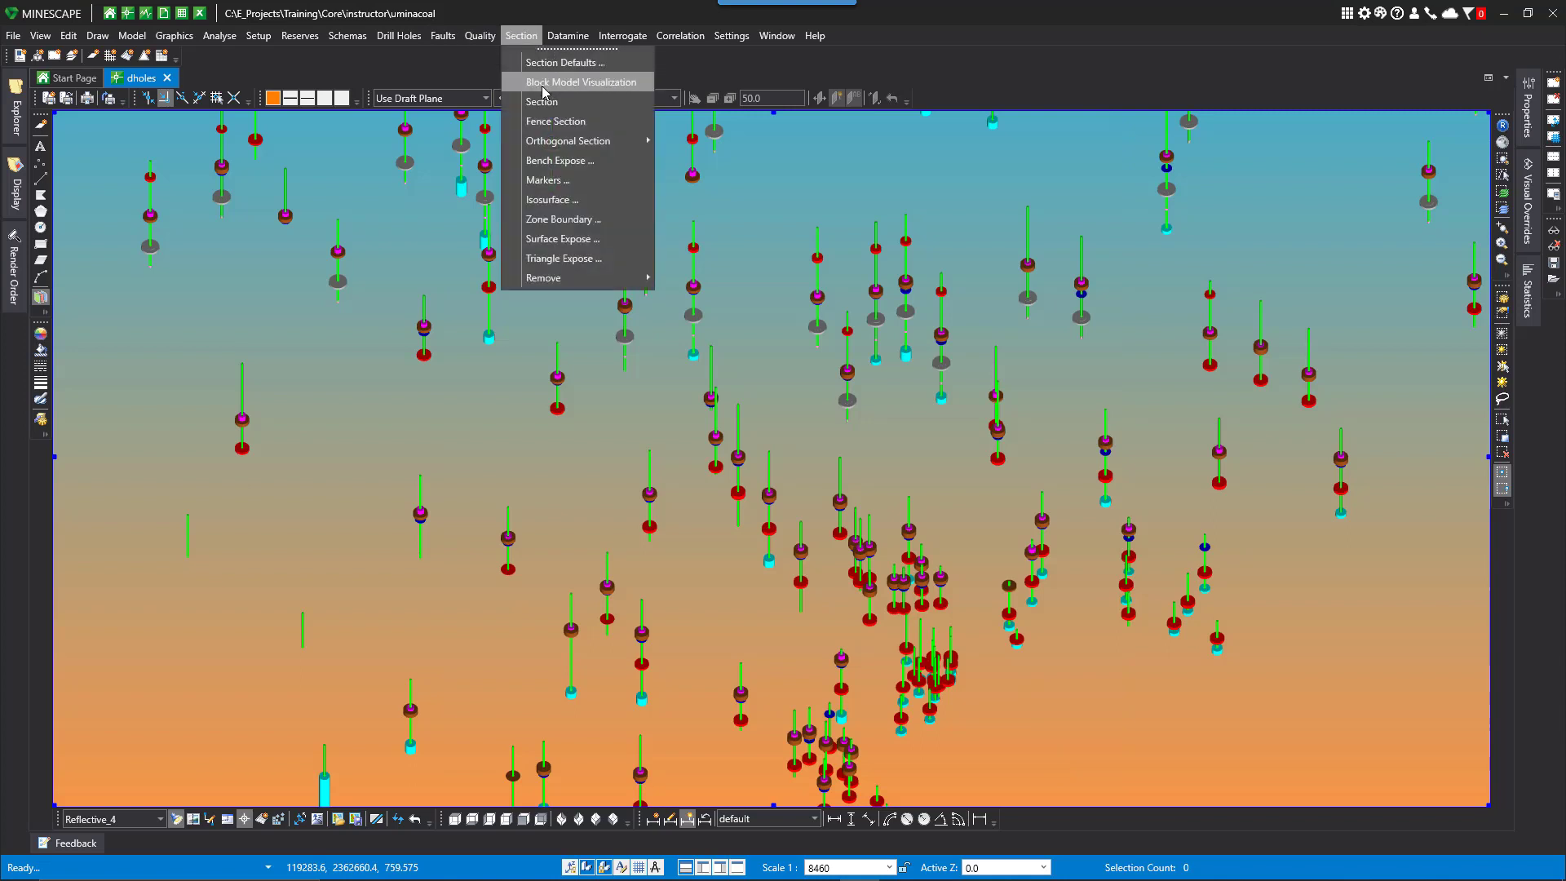
{"action": "left_click", "coordinate": [541, 101]}
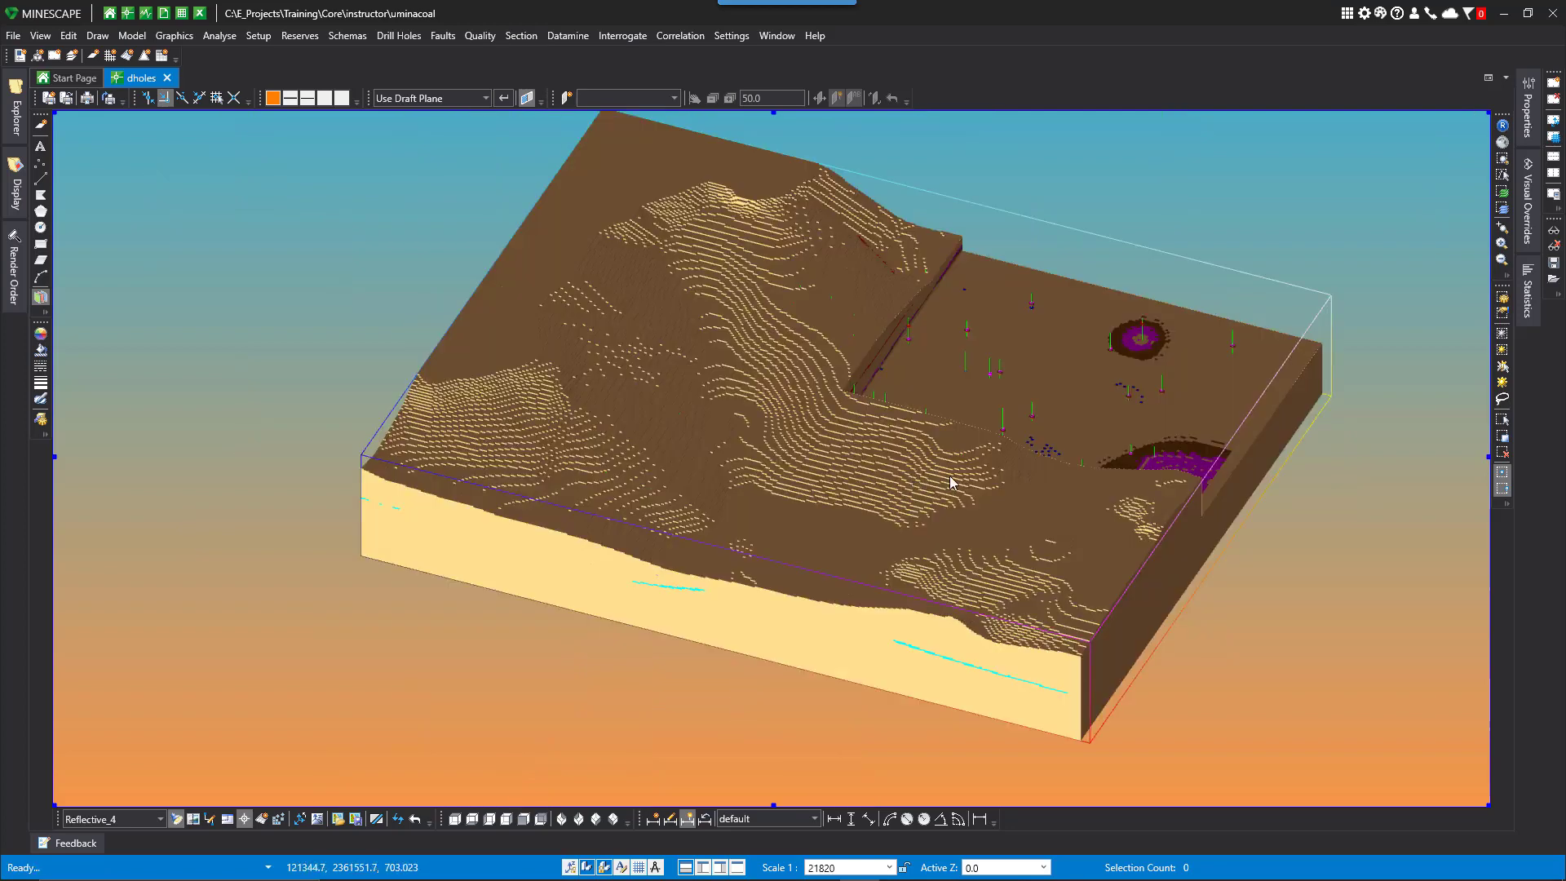
{"action": "middle_click_drag", "start_coordinate": [948, 485], "coordinate": [868, 467]}
{"action": "left_click_drag", "start_coordinate": [867, 467], "coordinate": [805, 488]}
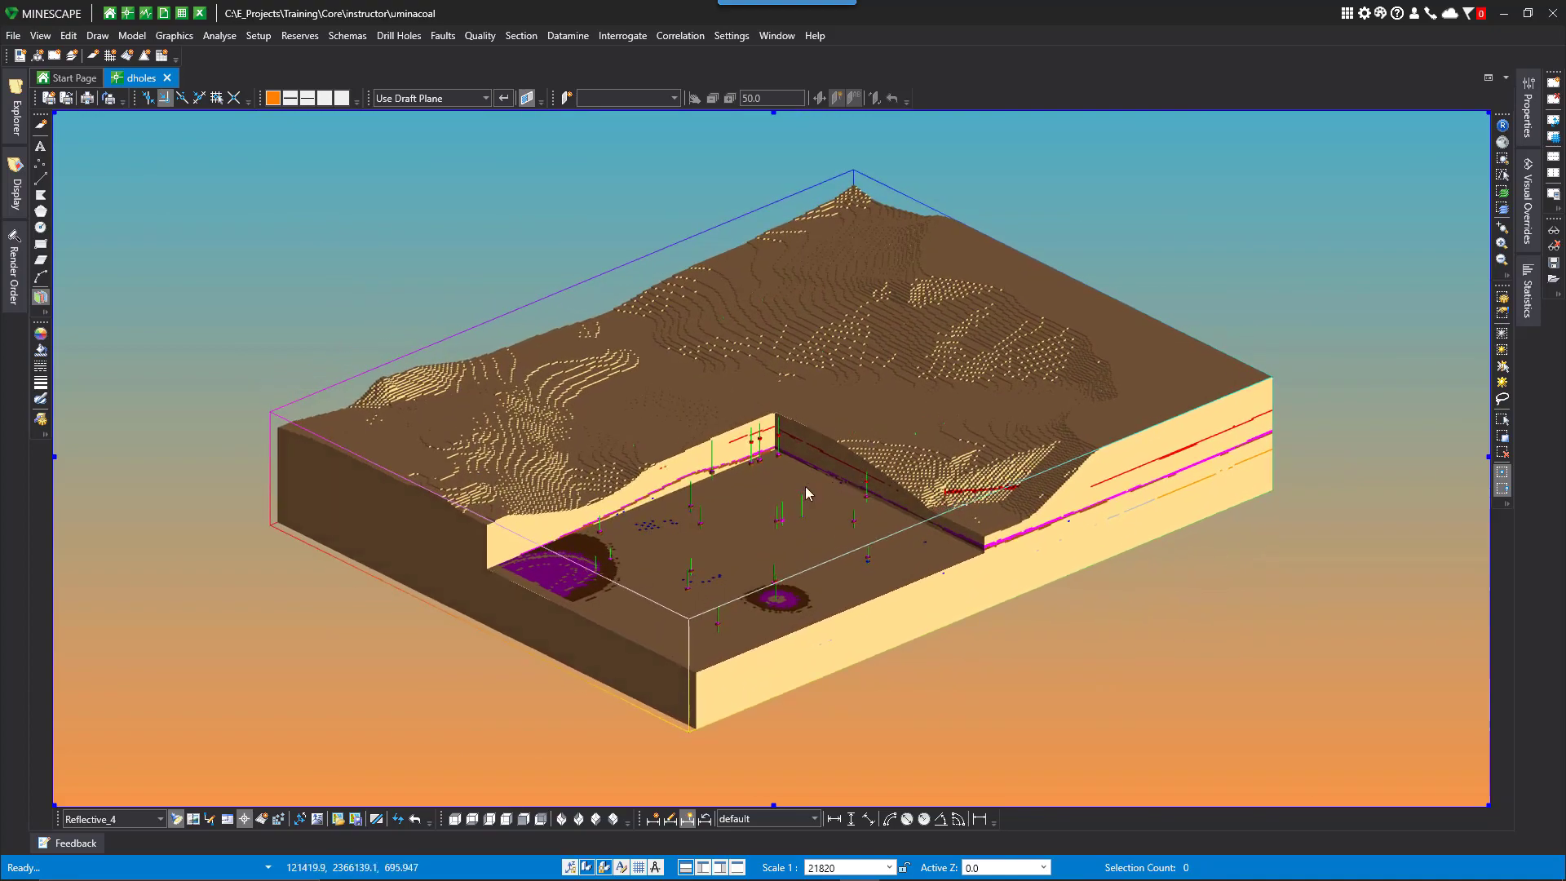
{"action": "scroll", "coordinate": [703, 502], "scroll_direction": "up", "scroll_amount": 2}
{"action": "left_click_drag", "start_coordinate": [702, 506], "coordinate": [822, 405]}
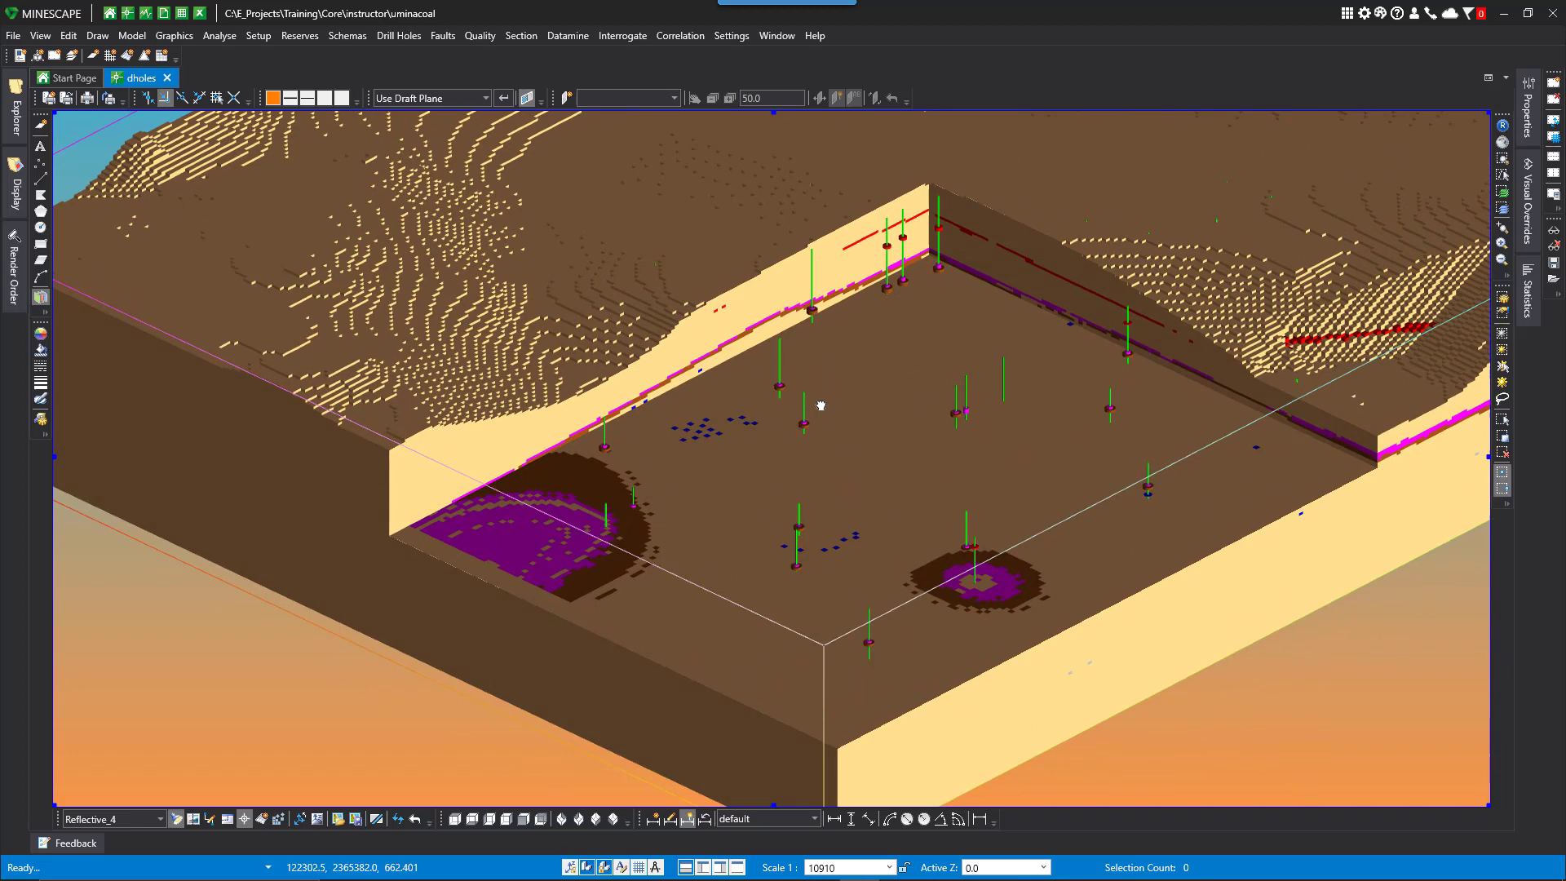
{"action": "middle_click_drag", "start_coordinate": [769, 456], "coordinate": [769, 389]}
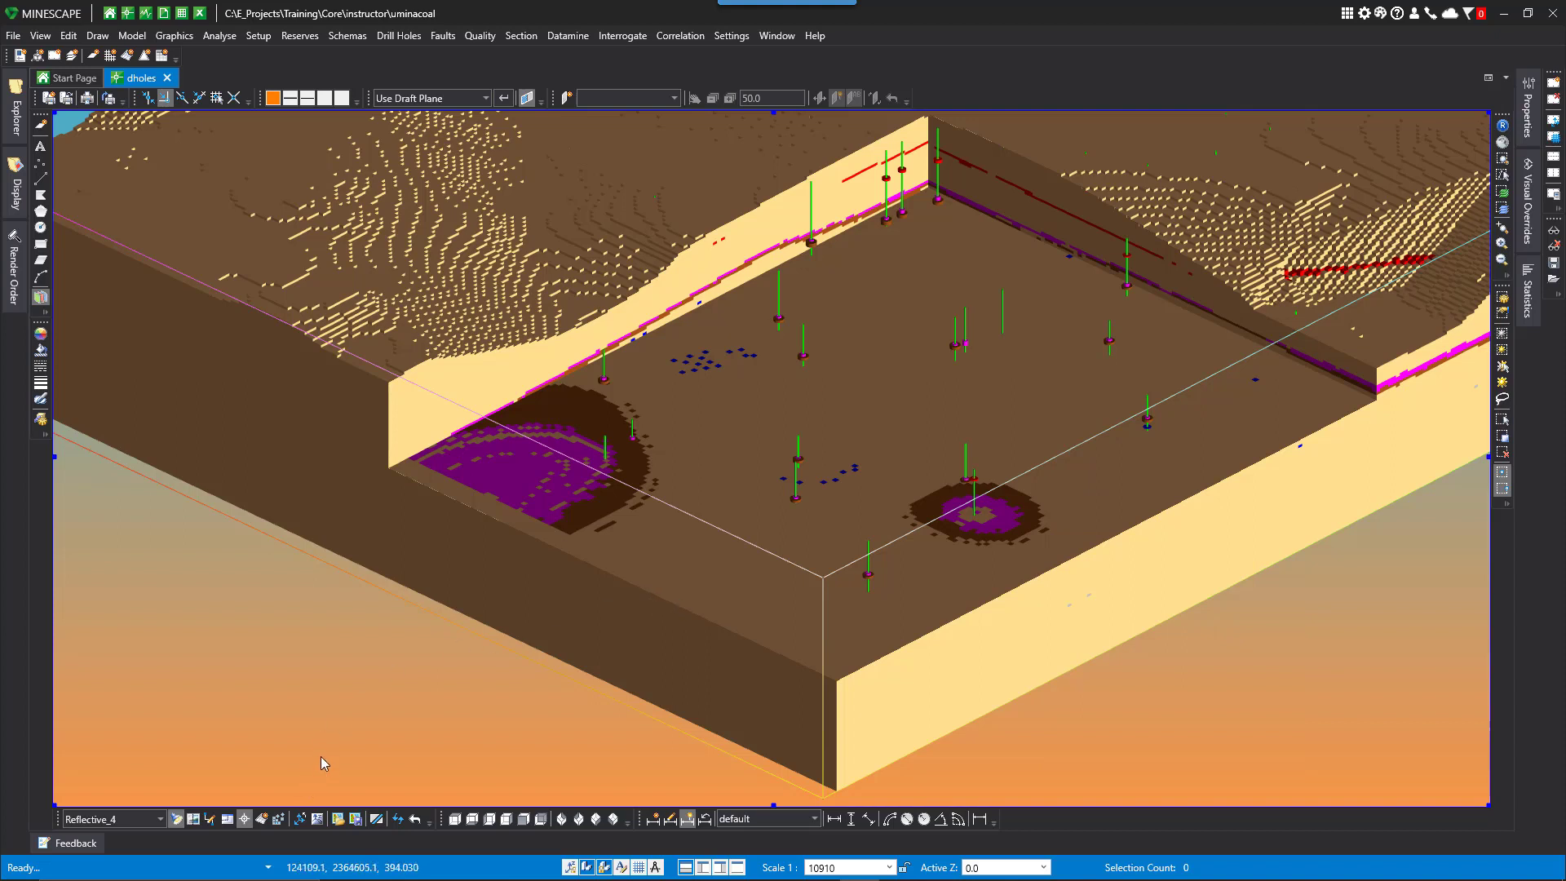
Start a model section, reposition its J and I planes, set the K plane to 95, and finish sectioning
{"action": "right_click", "coordinate": [833, 335]}
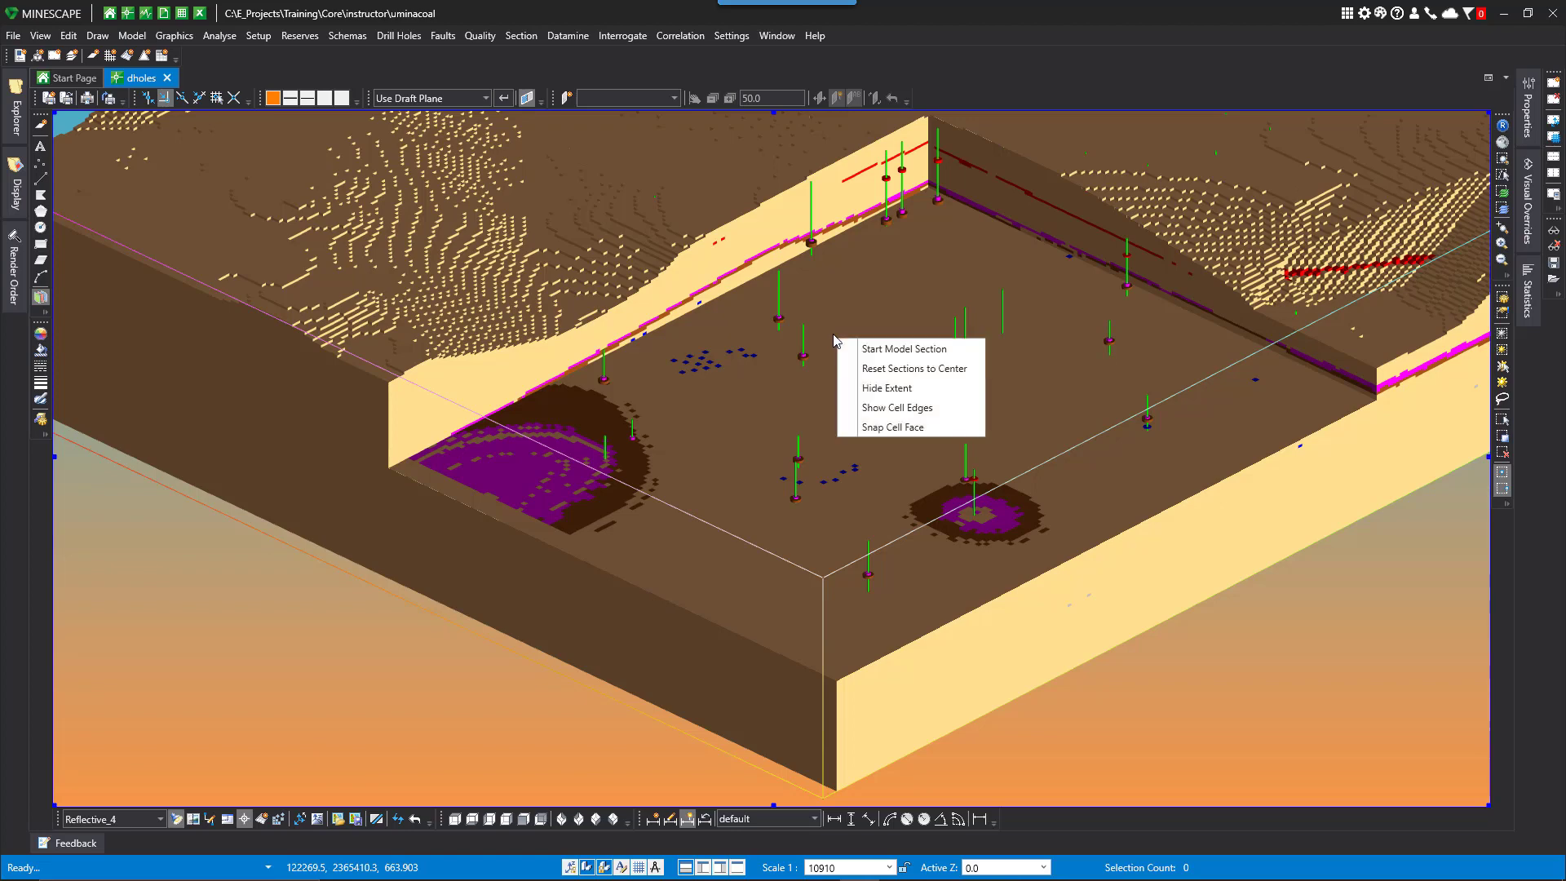
{"action": "left_click", "coordinate": [871, 357]}
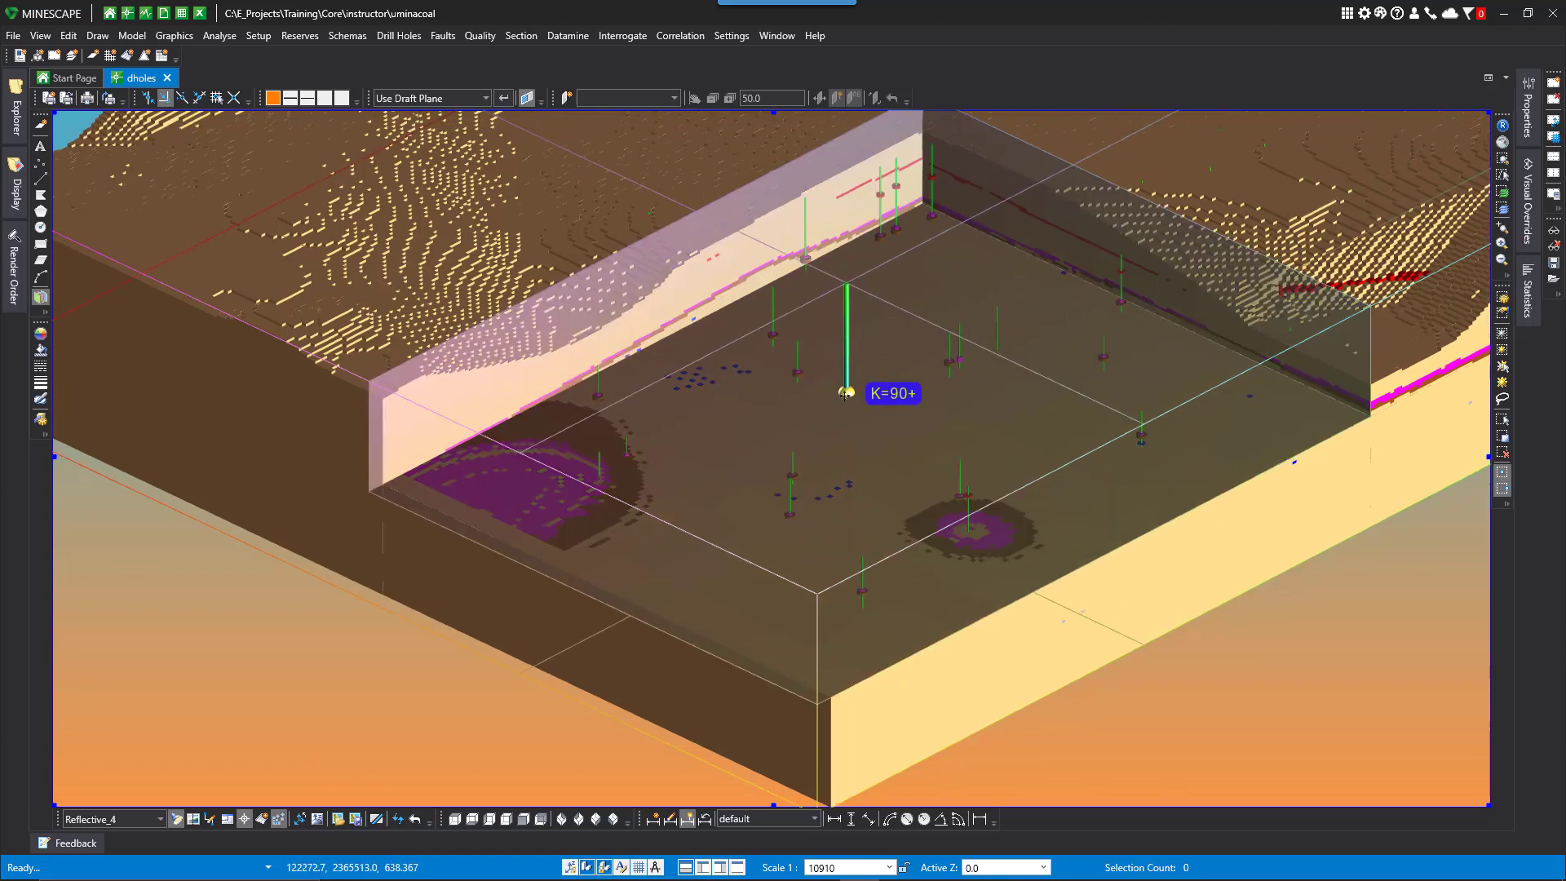
{"action": "middle_click_drag", "start_coordinate": [845, 395], "coordinate": [834, 427]}
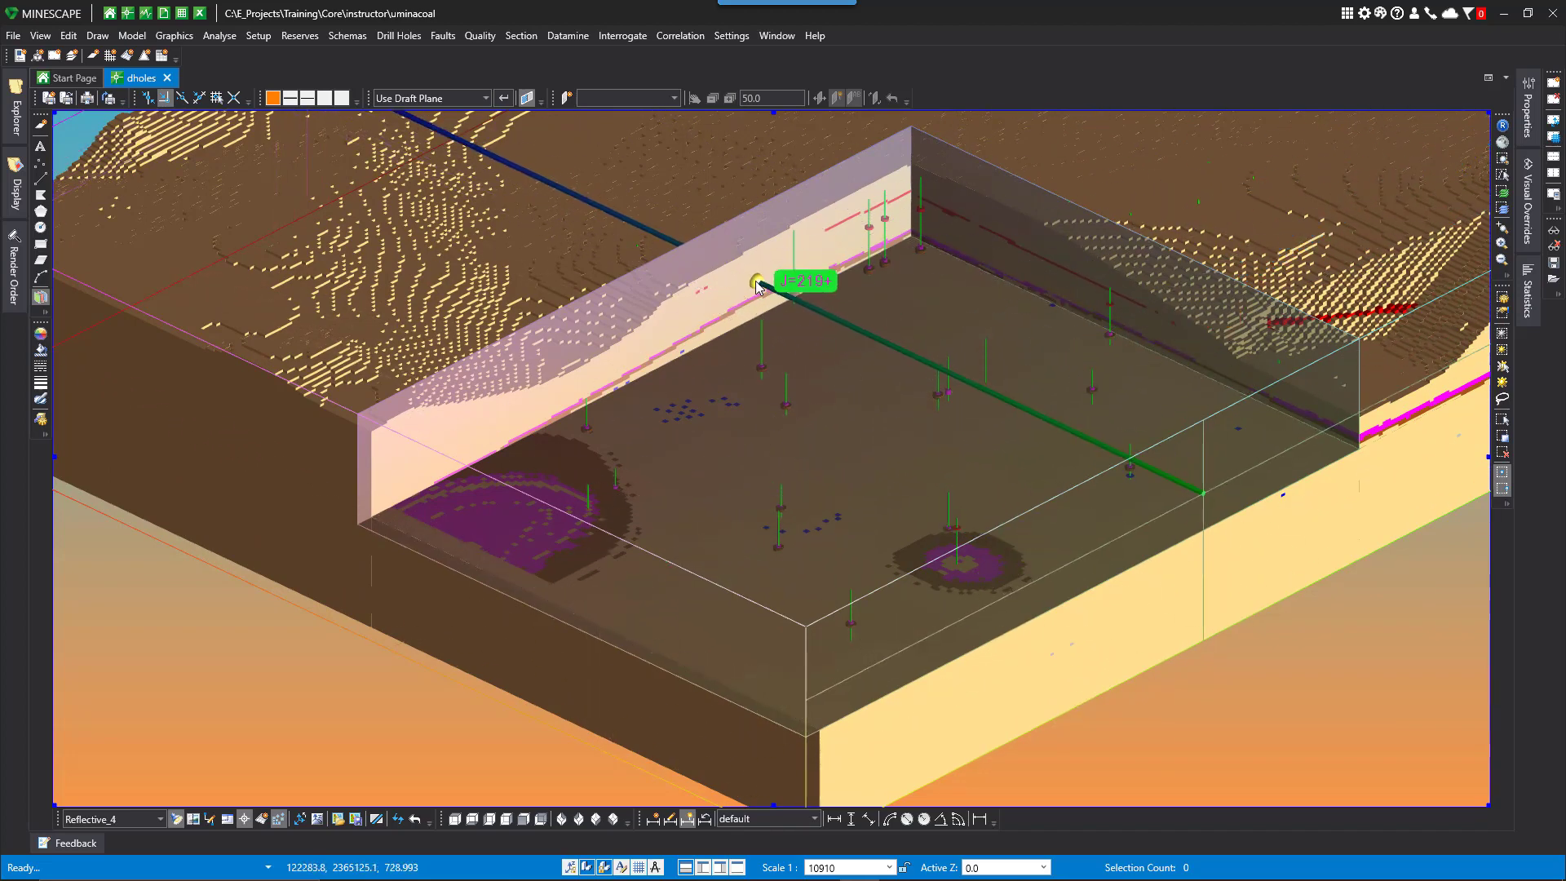
{"action": "left_click_drag", "start_coordinate": [757, 285], "coordinate": [799, 354]}
{"action": "mouse_move", "coordinate": [1052, 265]}
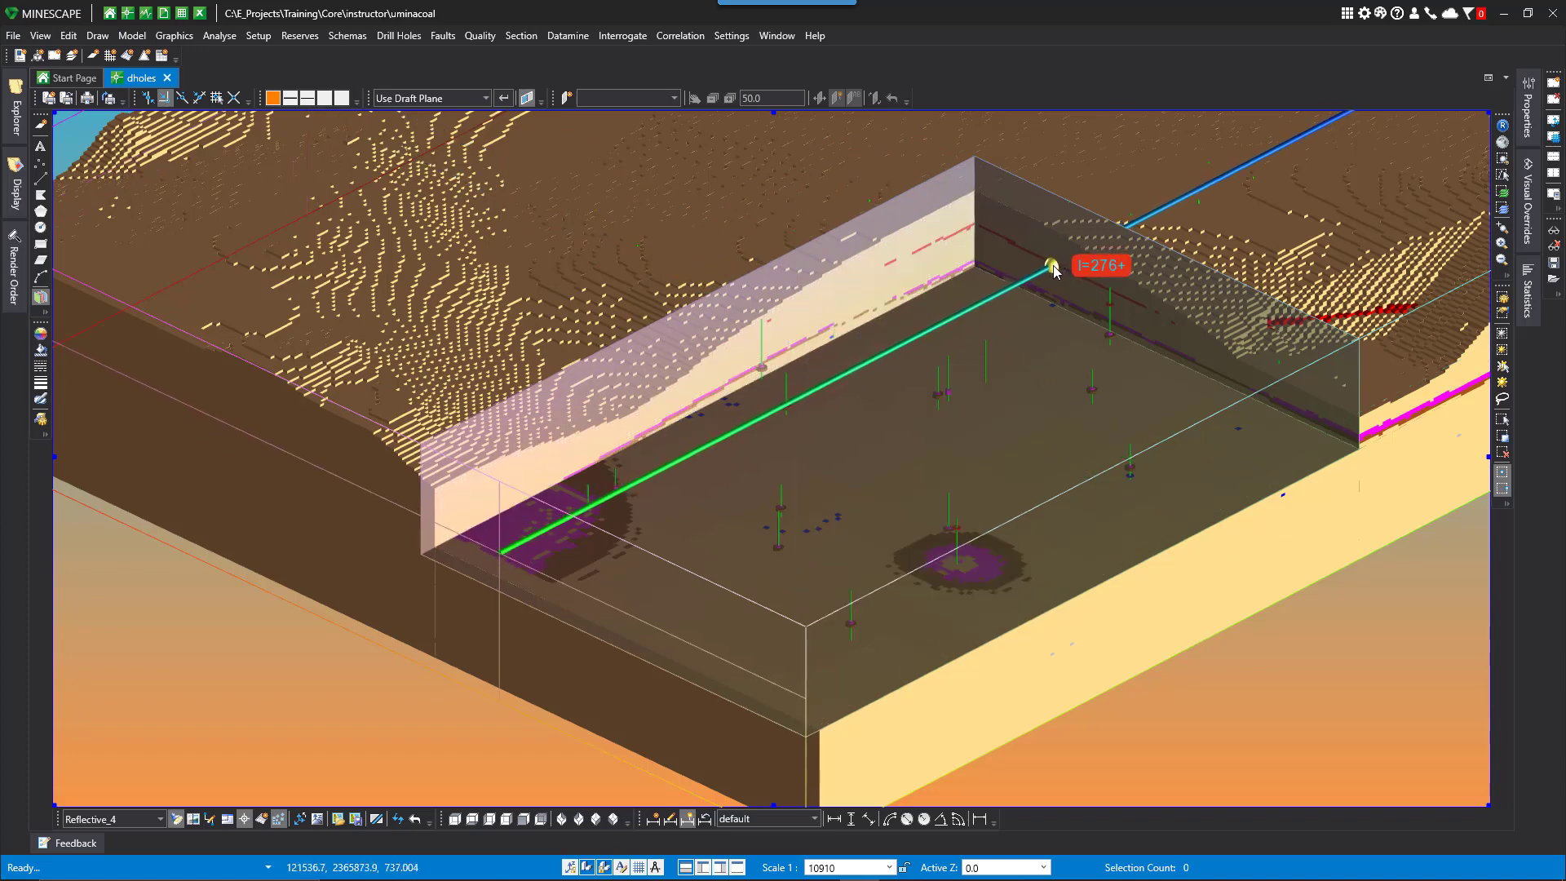
{"action": "left_click_drag", "start_coordinate": [1054, 269], "coordinate": [1064, 268]}
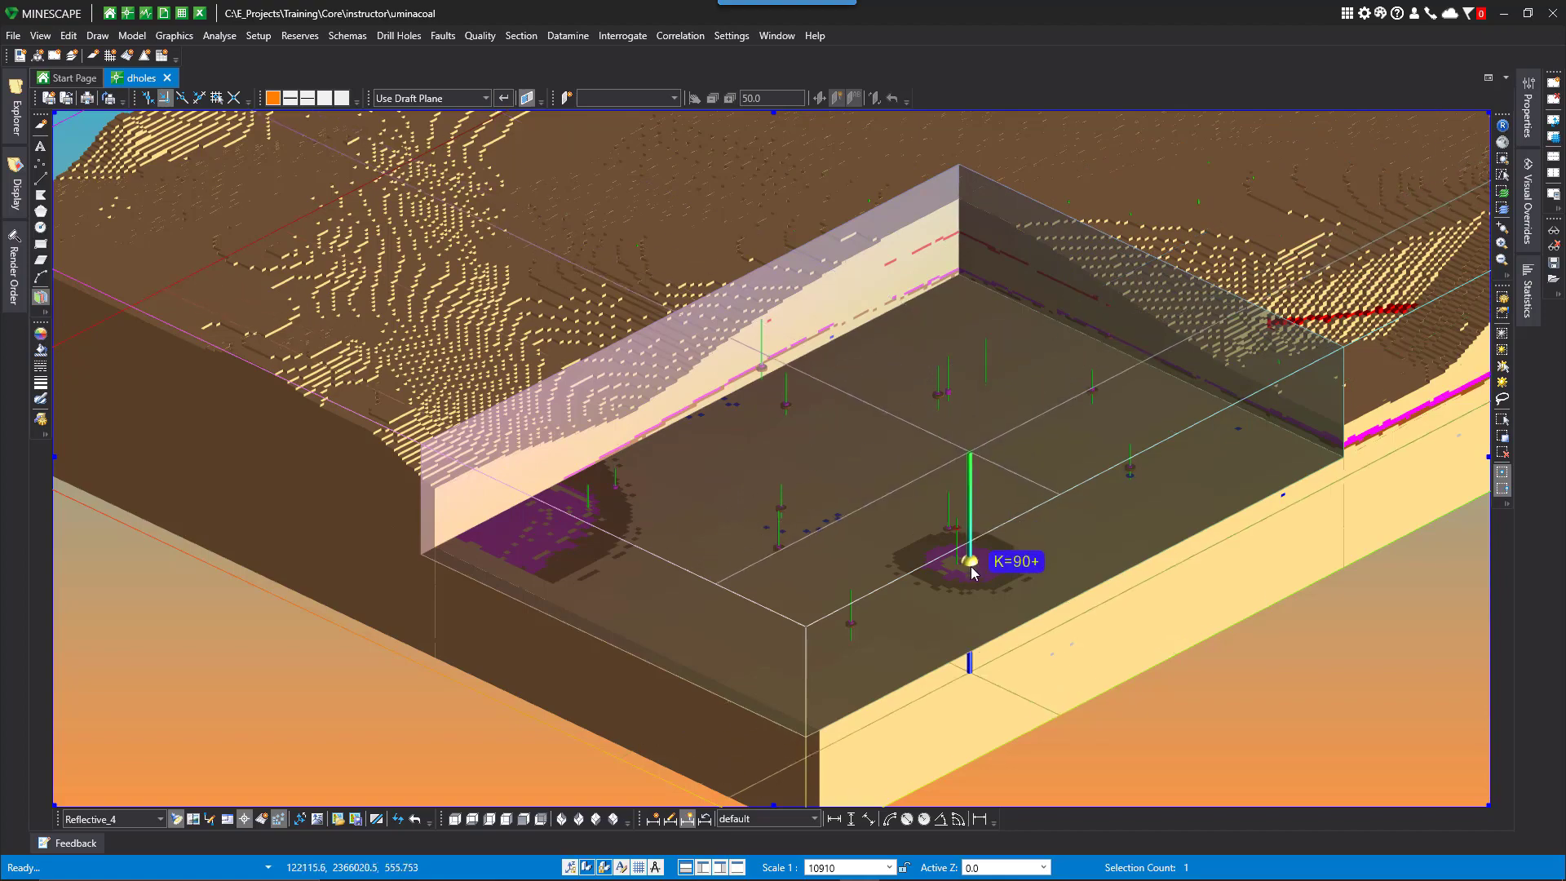
{"action": "mouse_move", "coordinate": [971, 571]}
{"action": "left_mouse_down"}
{"action": "mouse_move", "coordinate": [976, 604]}
{"action": "mouse_move", "coordinate": [986, 595]}
{"action": "left_mouse_up"}
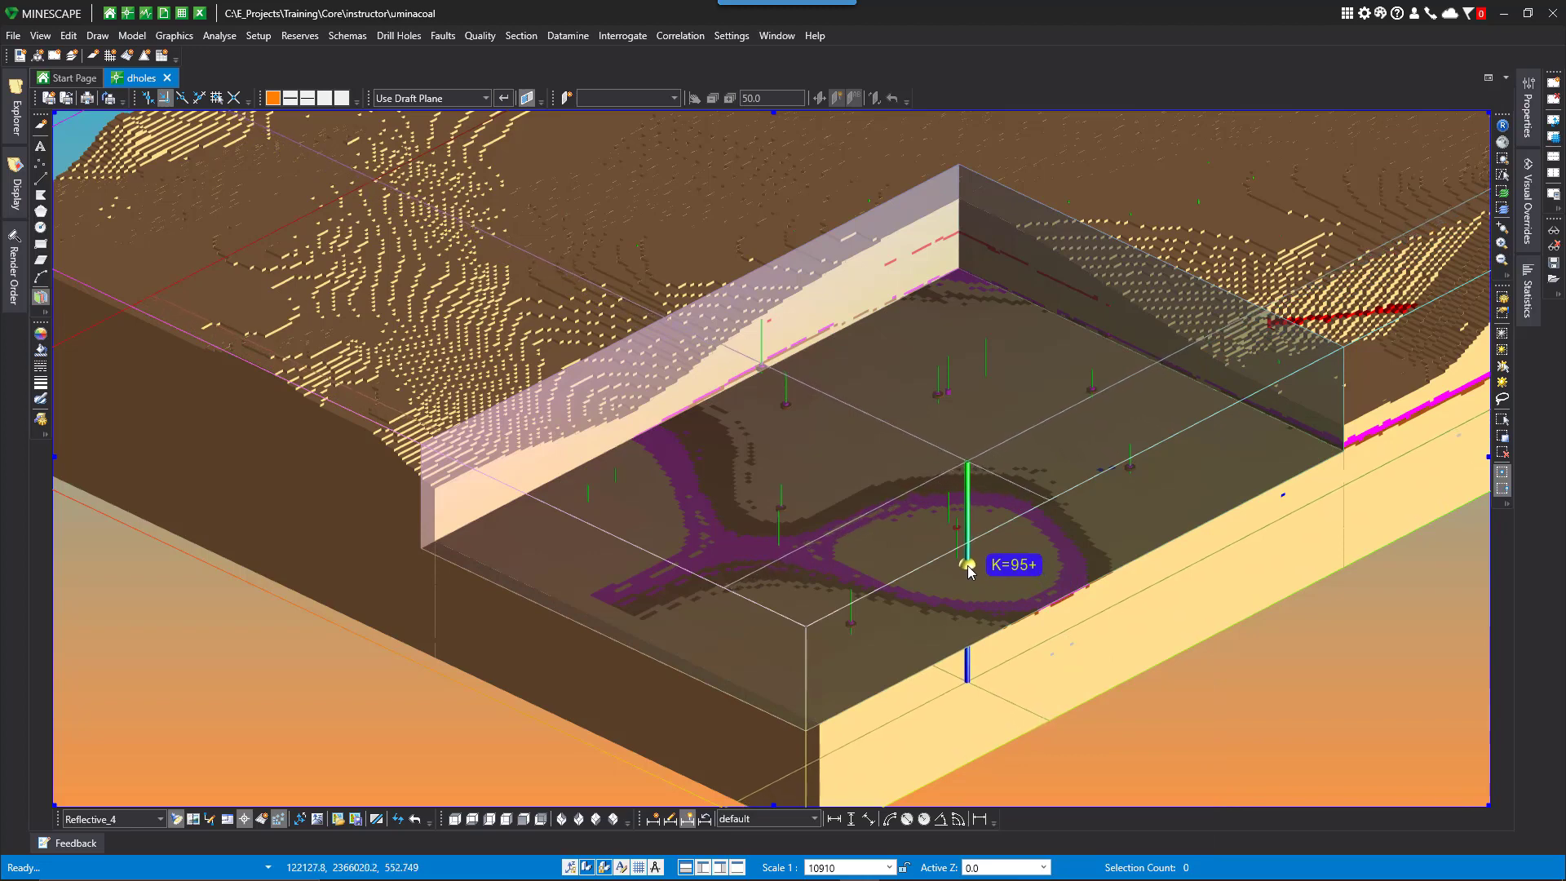
{"action": "left_click", "coordinate": [968, 566]}
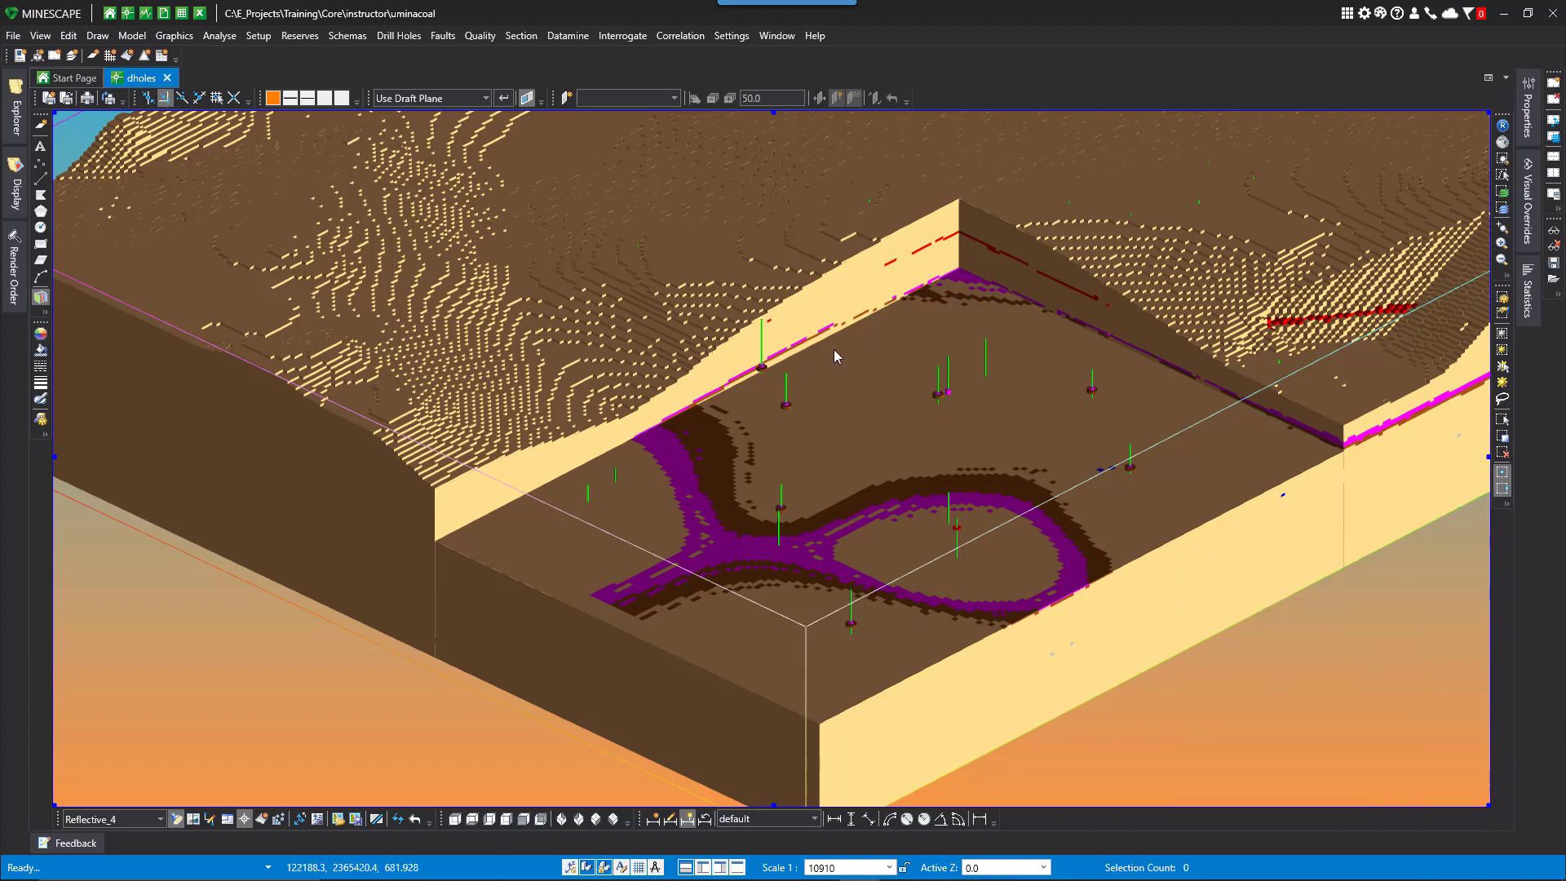
Show the cell edges on the block model
{"action": "right_click", "coordinate": [800, 368]}
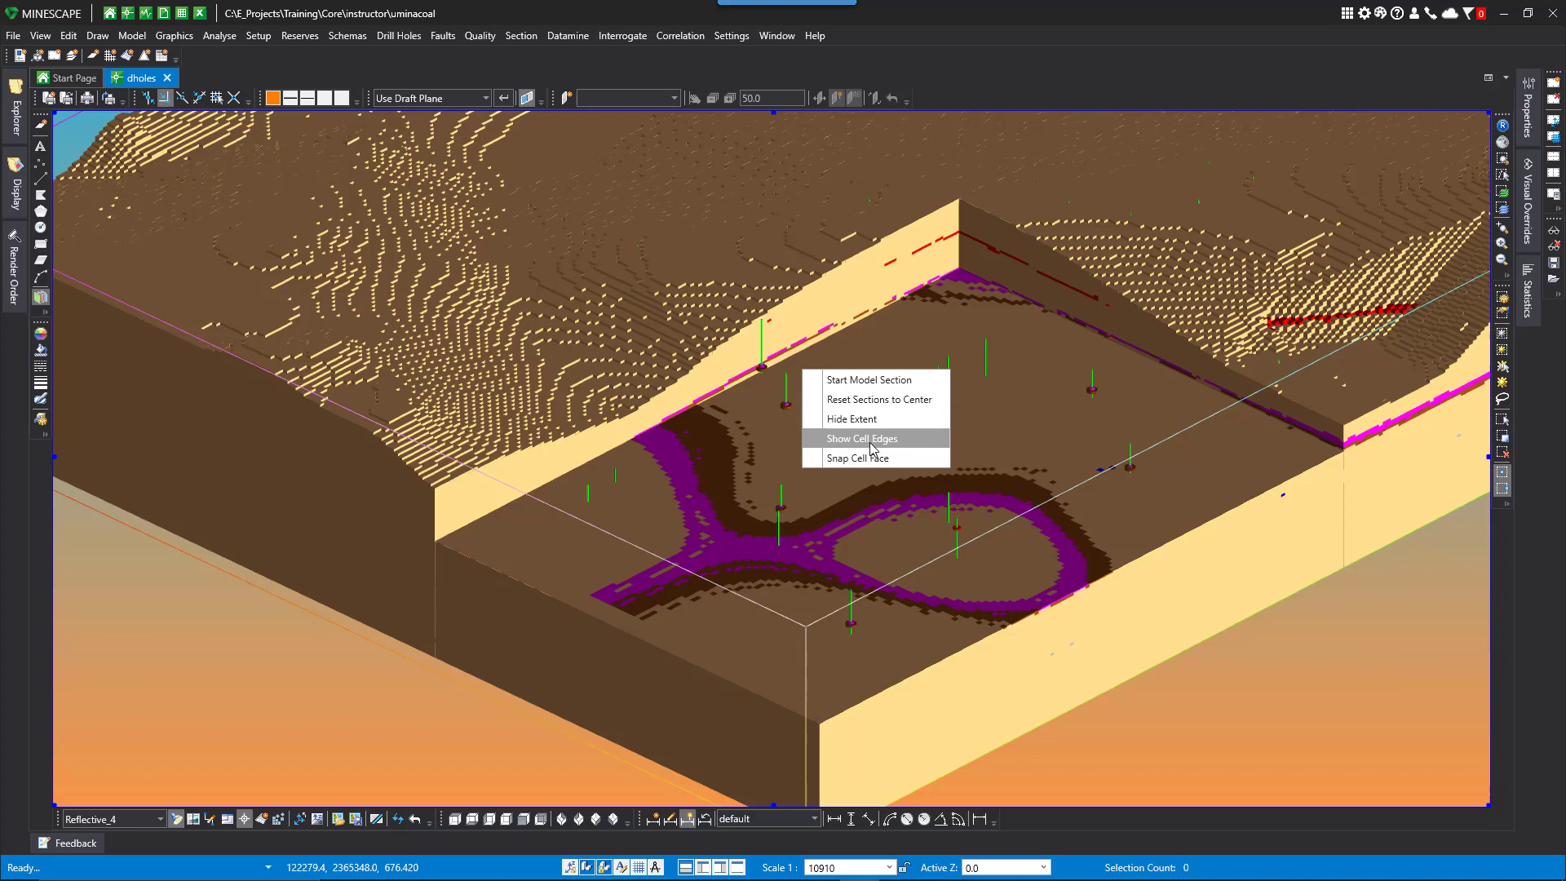
{"action": "left_click", "coordinate": [862, 439]}
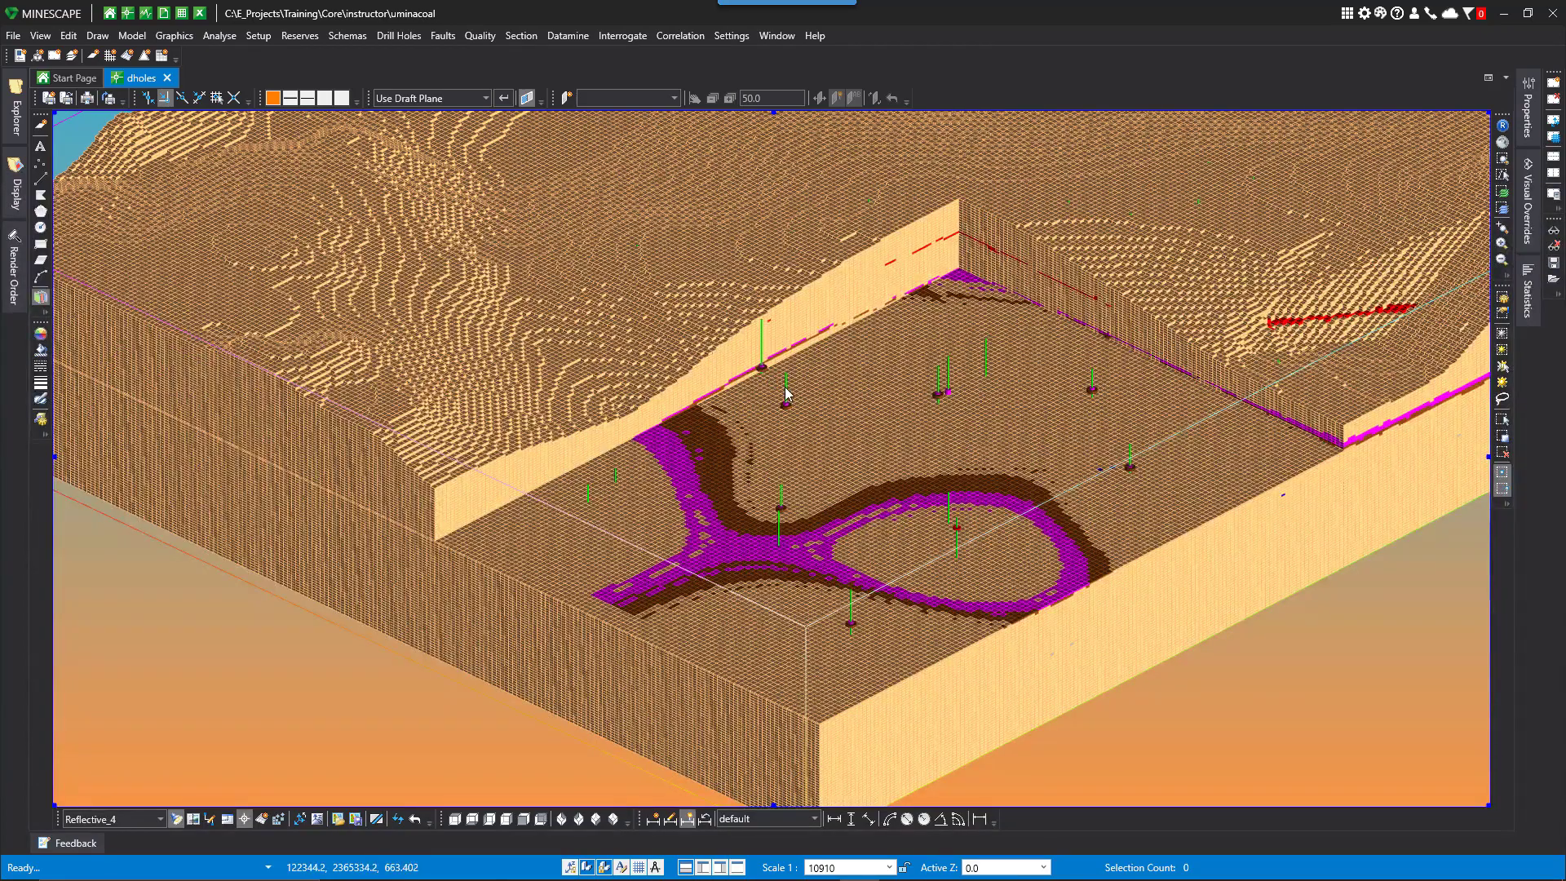
Examine the cell attributes and sub-cell detail of the seam around the drill holes along the section wall
{"action": "mouse_move", "coordinate": [786, 393]}
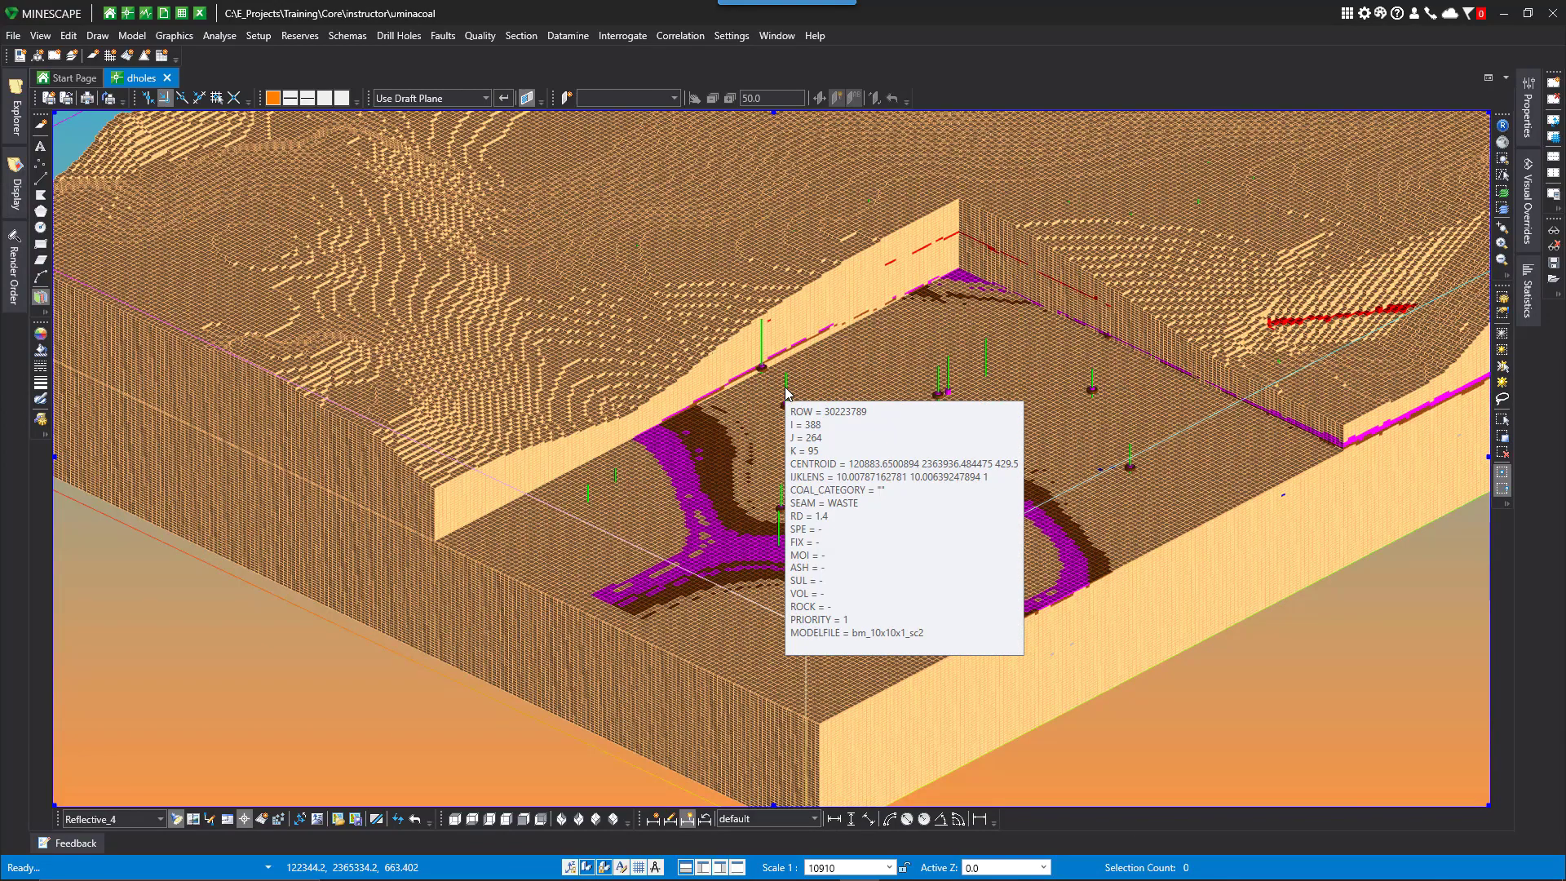
{"action": "scroll", "coordinate": [785, 394], "scroll_direction": "up", "scroll_amount": 2}
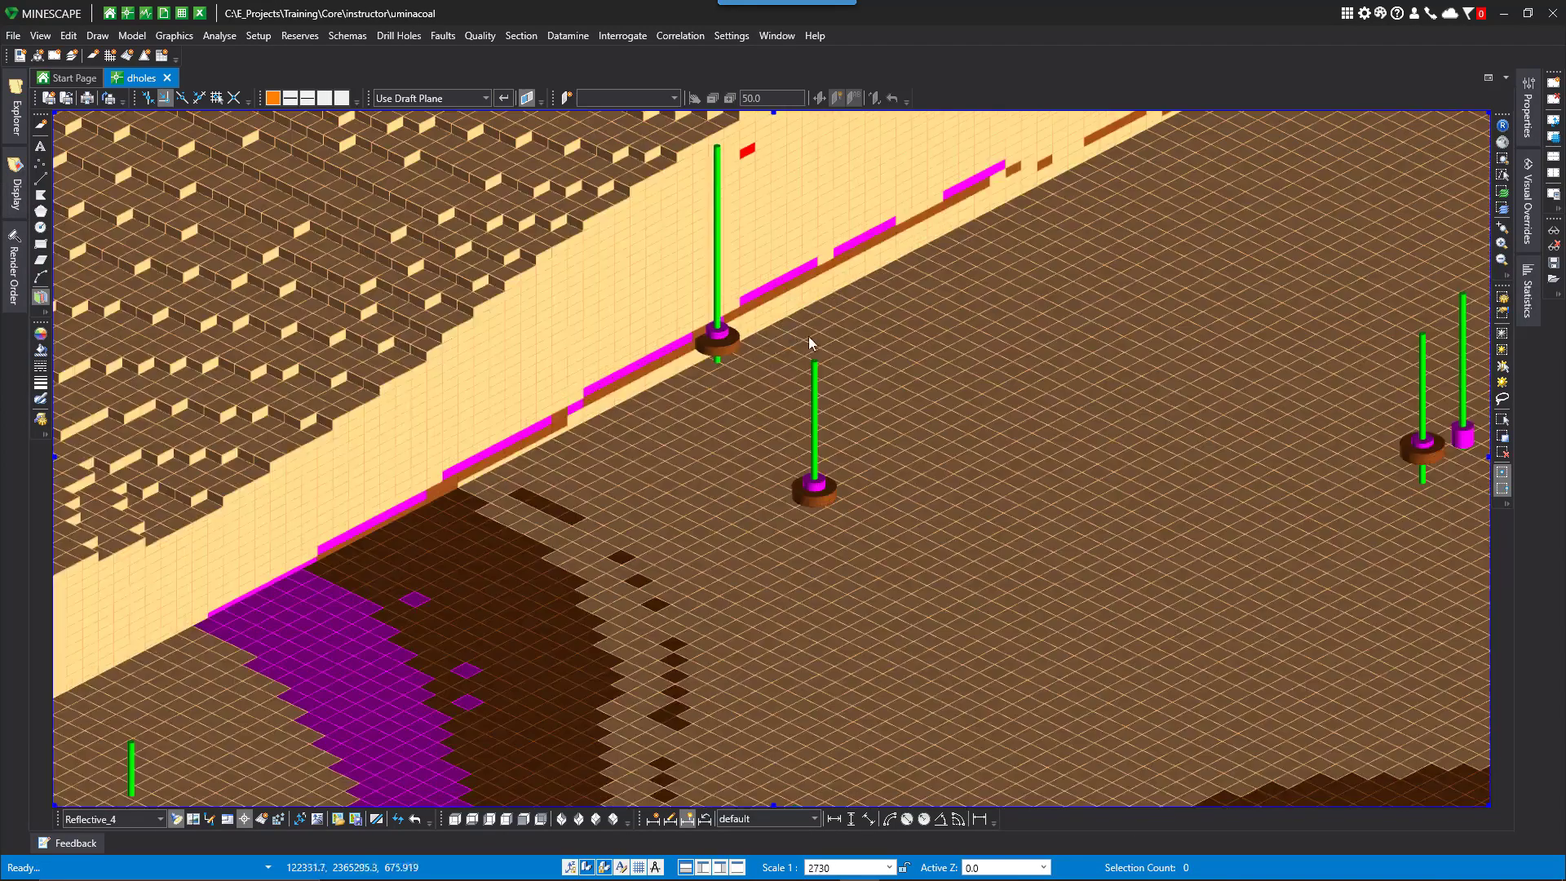
{"action": "middle_click_drag", "start_coordinate": [842, 375], "coordinate": [1099, 504]}
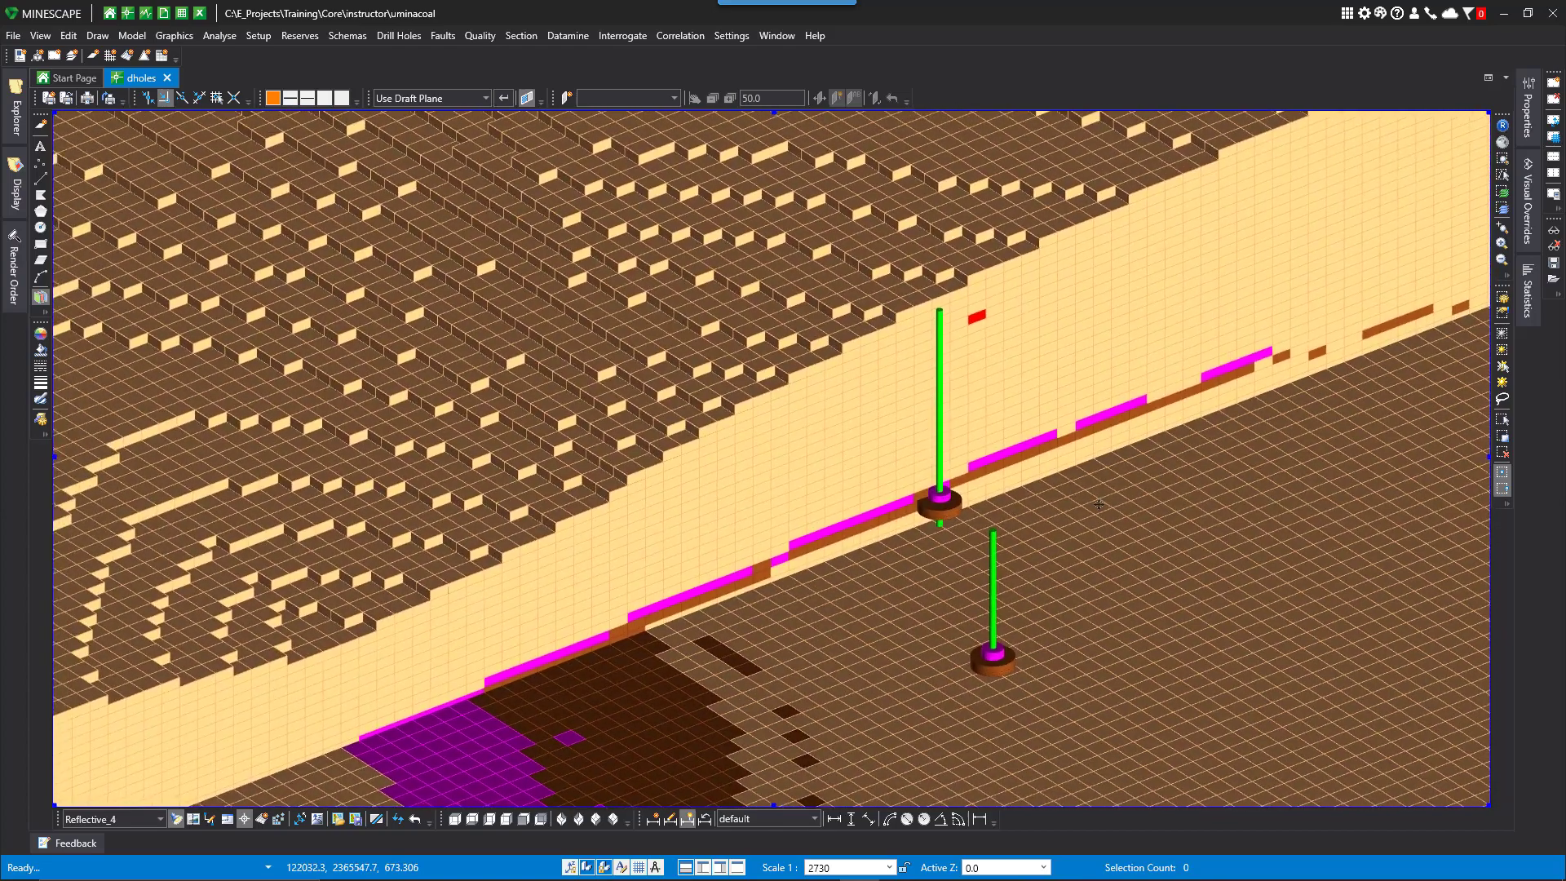
{"action": "scroll", "coordinate": [1011, 489], "scroll_direction": "up", "scroll_amount": 1}
{"action": "scroll", "coordinate": [906, 427], "scroll_direction": "down", "scroll_amount": 1}
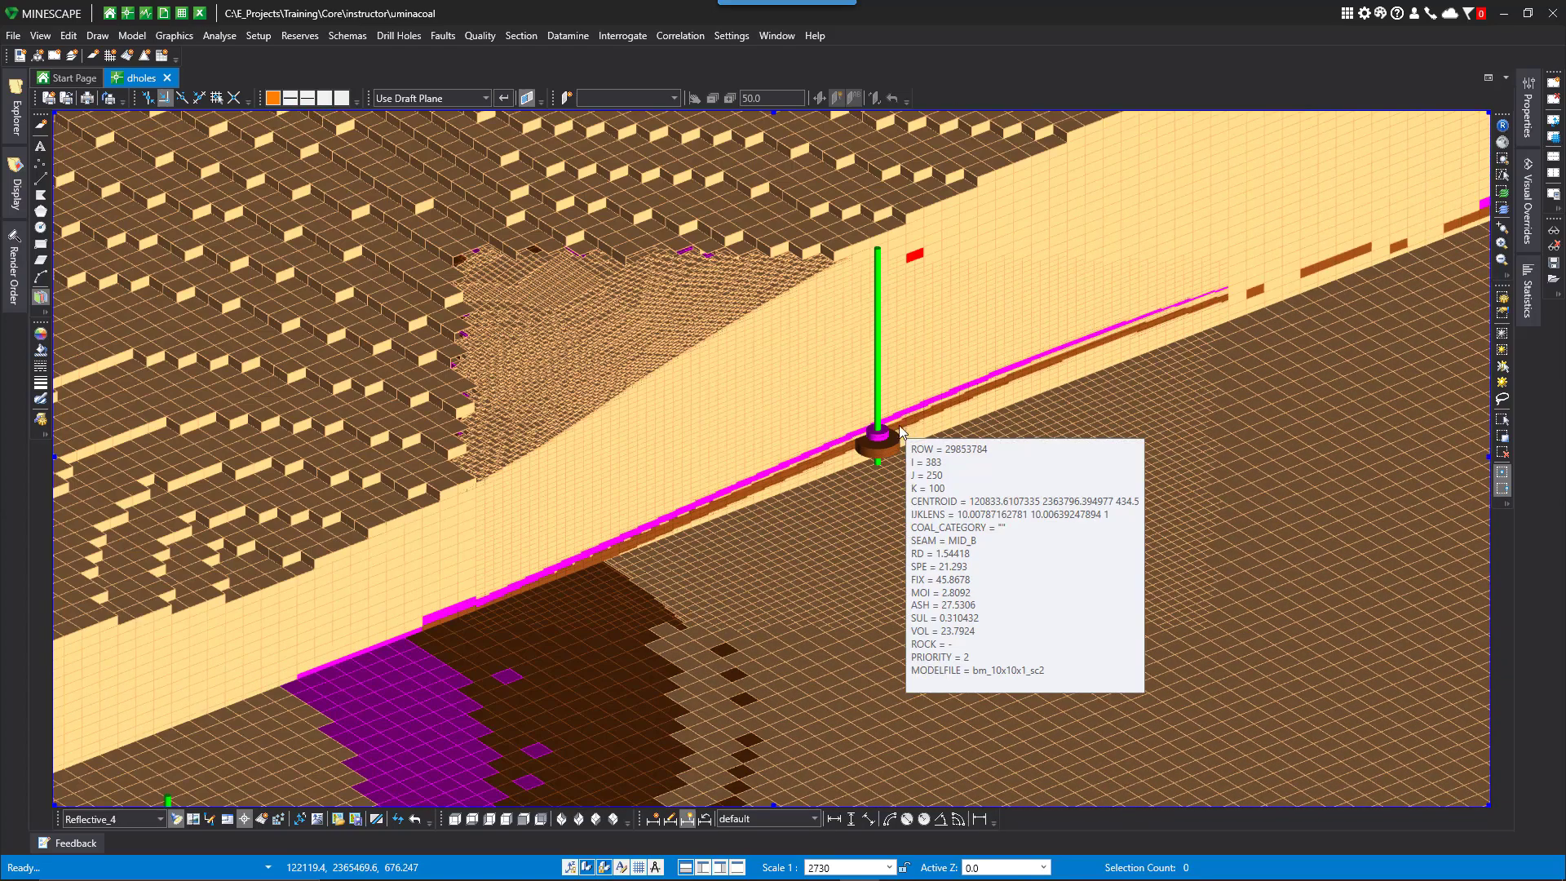
{"action": "middle_click_drag", "start_coordinate": [874, 410], "coordinate": [726, 327]}
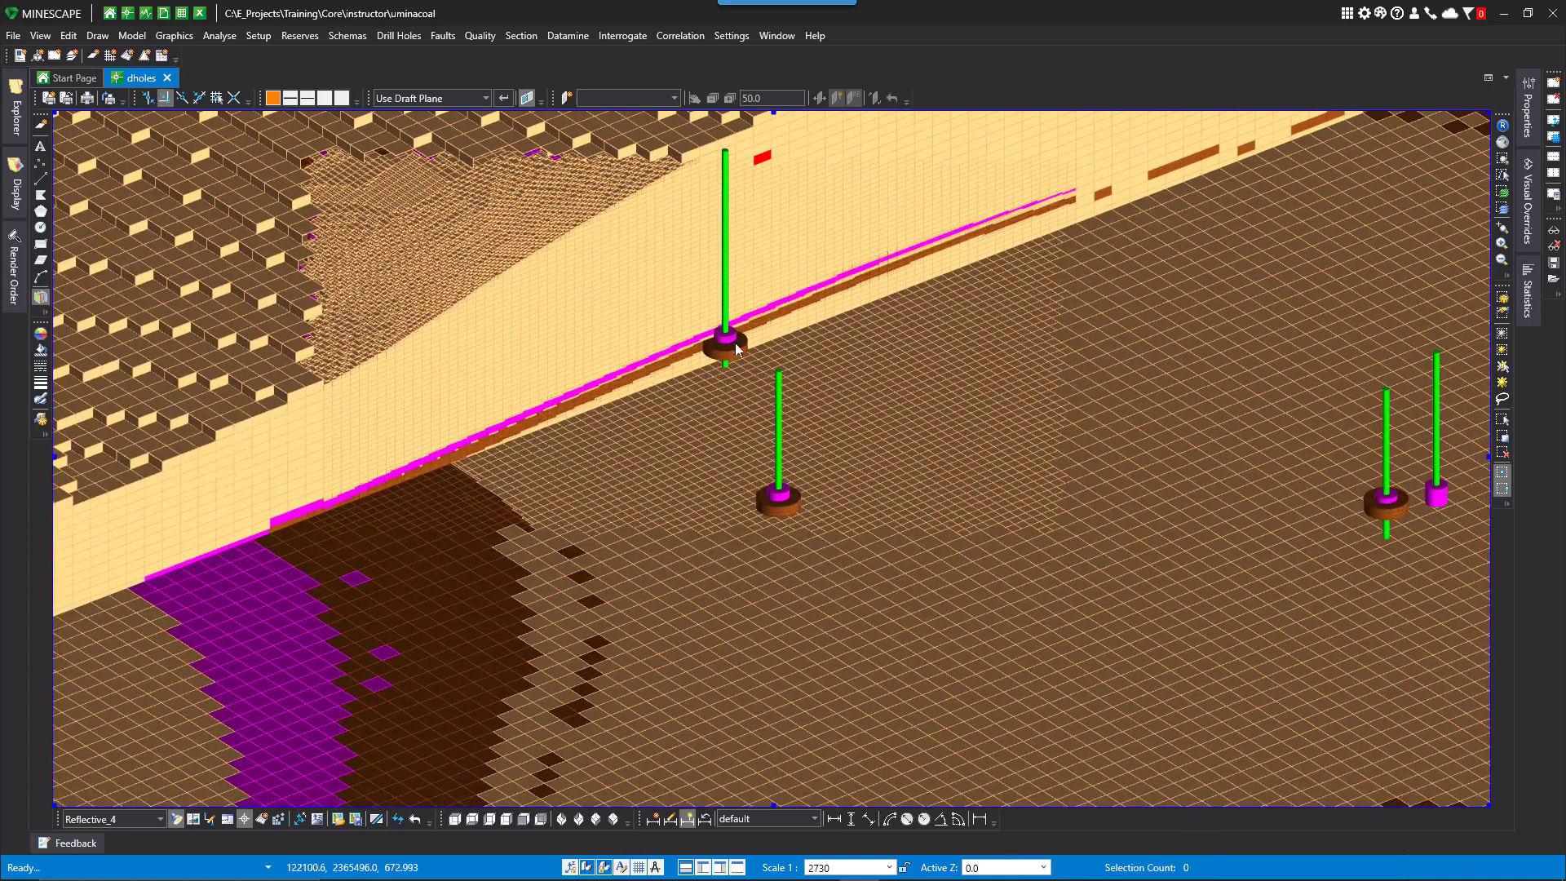
{"action": "scroll", "coordinate": [726, 326], "scroll_direction": "up", "scroll_amount": 1}
{"action": "scroll", "coordinate": [727, 330], "scroll_direction": "down", "scroll_amount": 2}
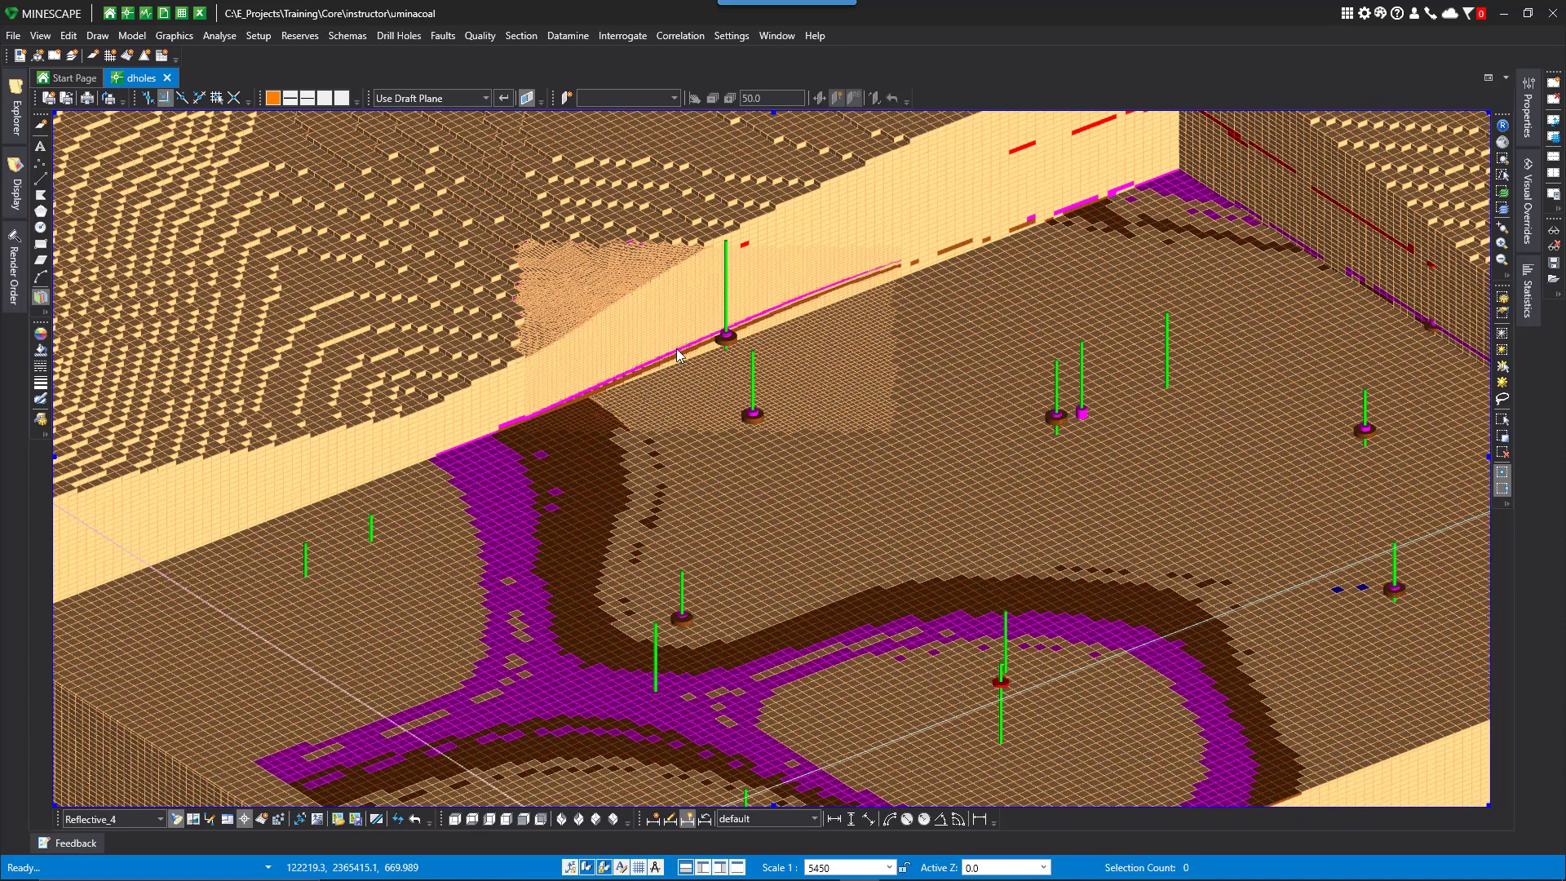
{"action": "mouse_move", "coordinate": [677, 353]}
{"action": "scroll", "coordinate": [858, 385], "scroll_direction": "down", "scroll_amount": 3}
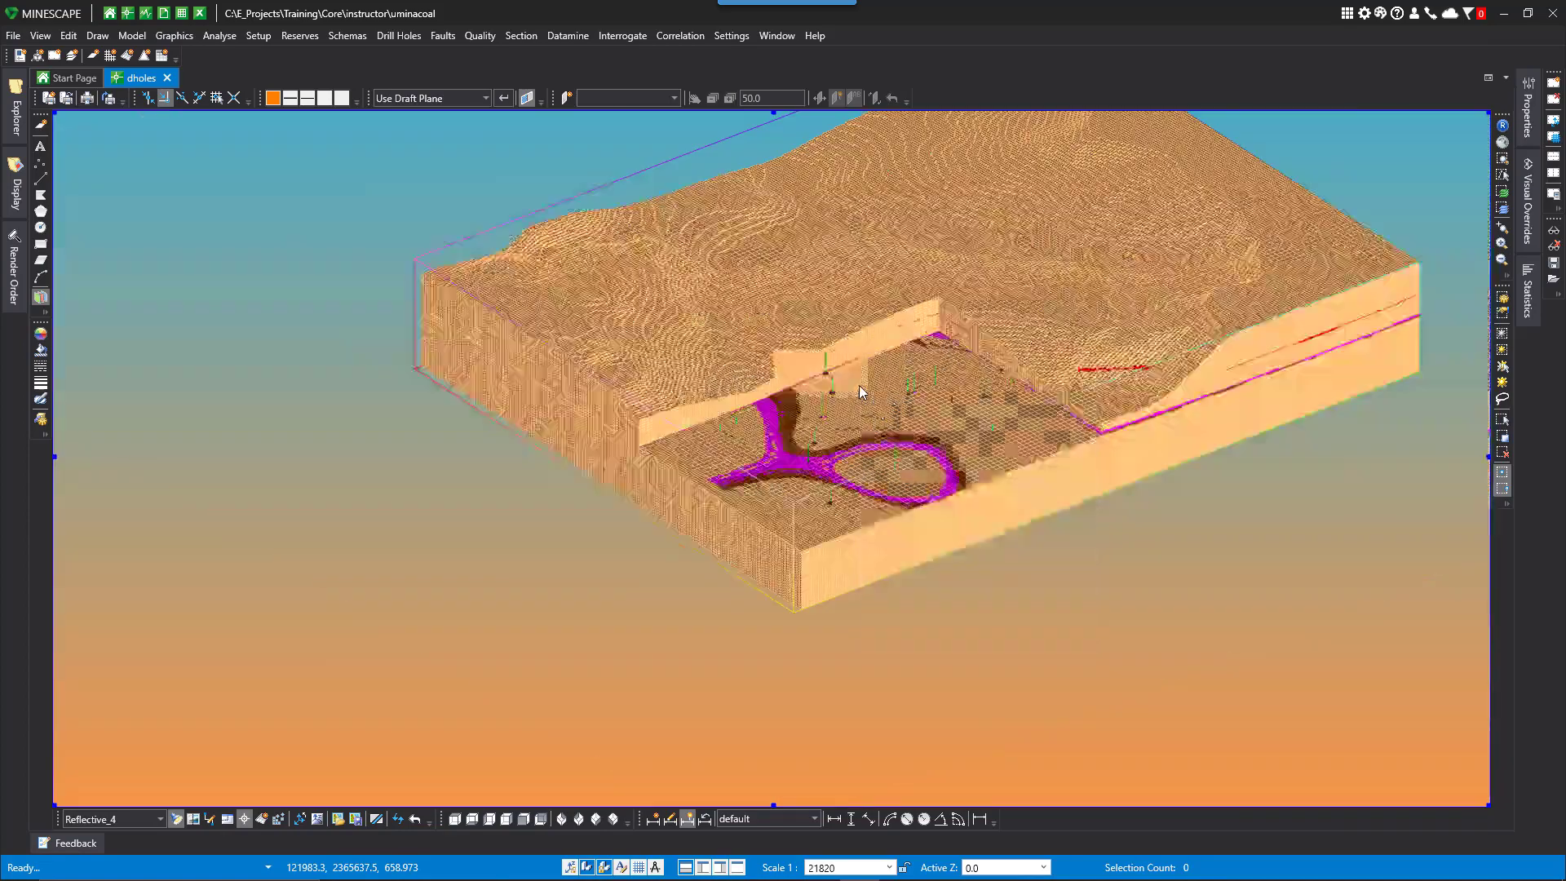
{"action": "middle_click_drag", "start_coordinate": [878, 365], "coordinate": [769, 433]}
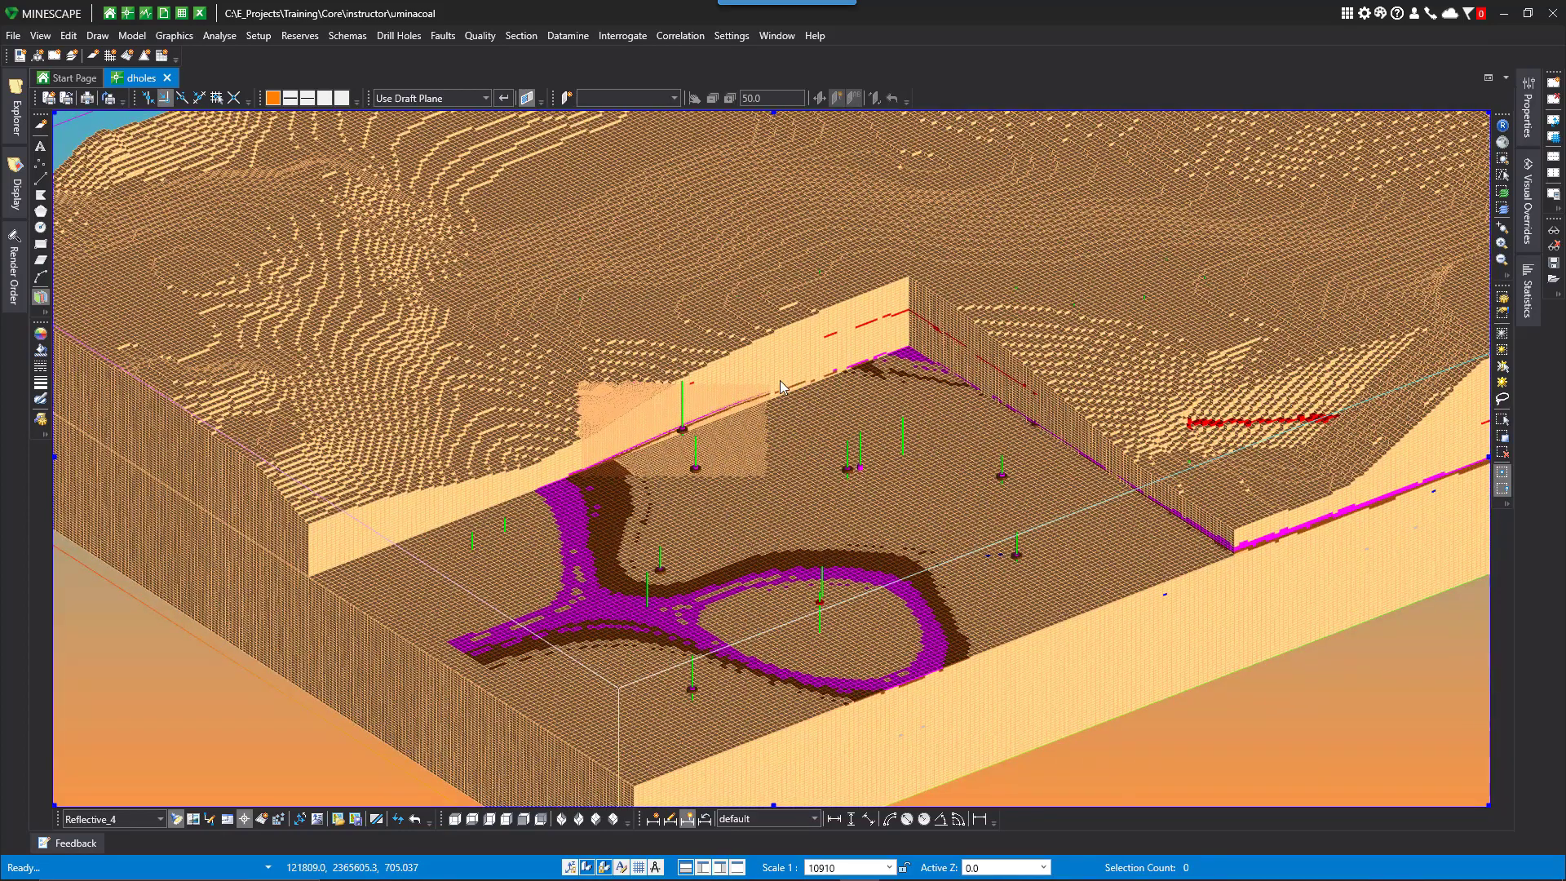
{"action": "mouse_move", "coordinate": [781, 383]}
{"action": "scroll", "coordinate": [790, 380], "scroll_direction": "down", "scroll_amount": 1}
{"action": "scroll", "coordinate": [790, 384], "scroll_direction": "up", "scroll_amount": 1}
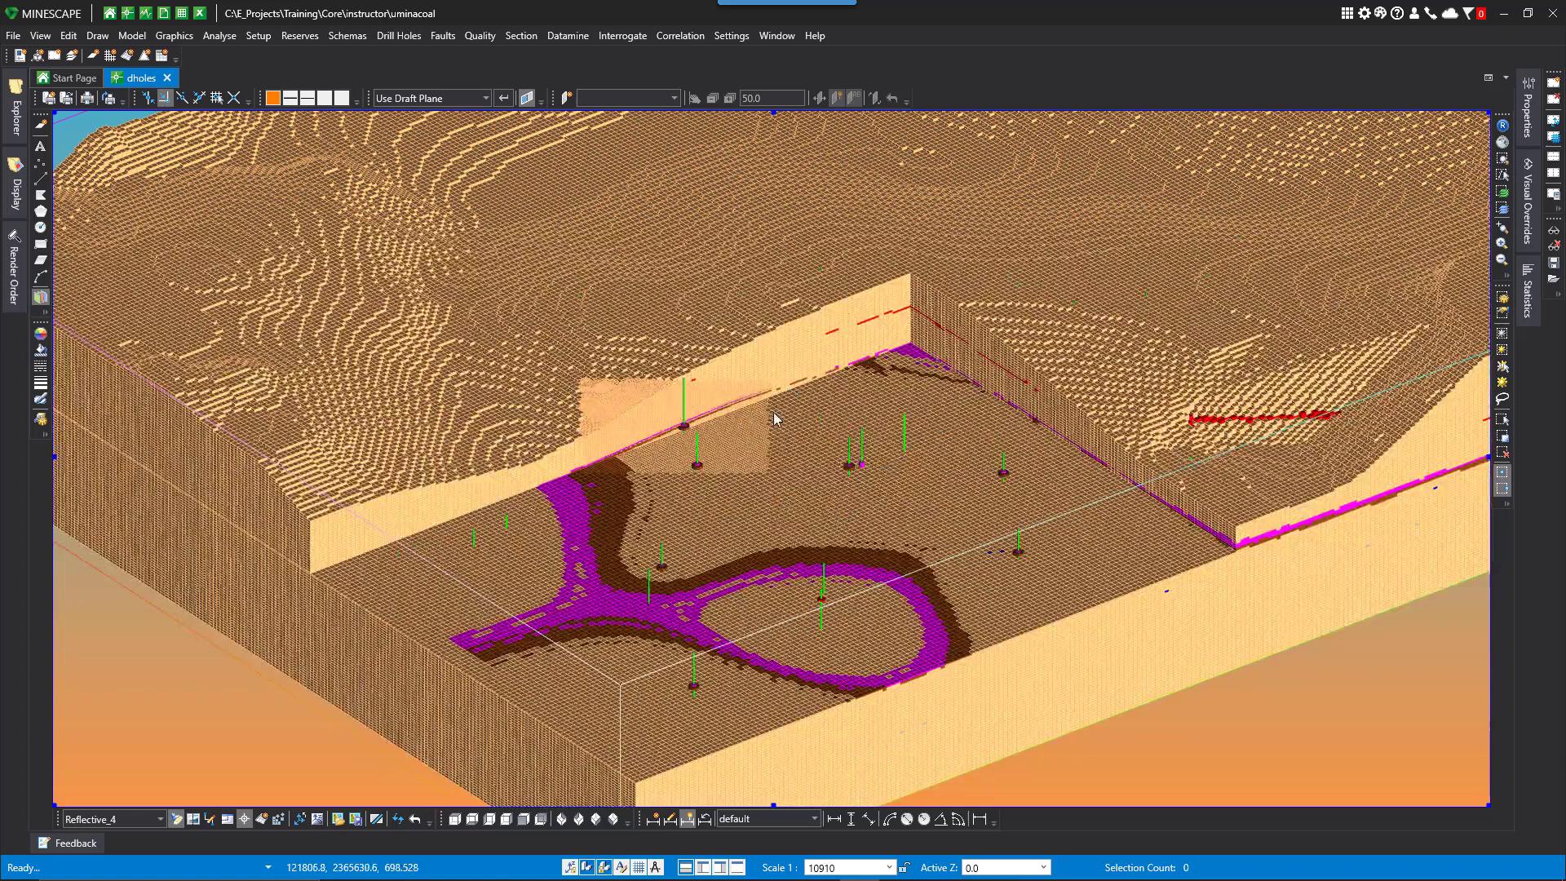
Restart the model section, move its planes to about J 225, K 96 and I 256, and end sectioning
{"action": "right_click", "coordinate": [773, 435]}
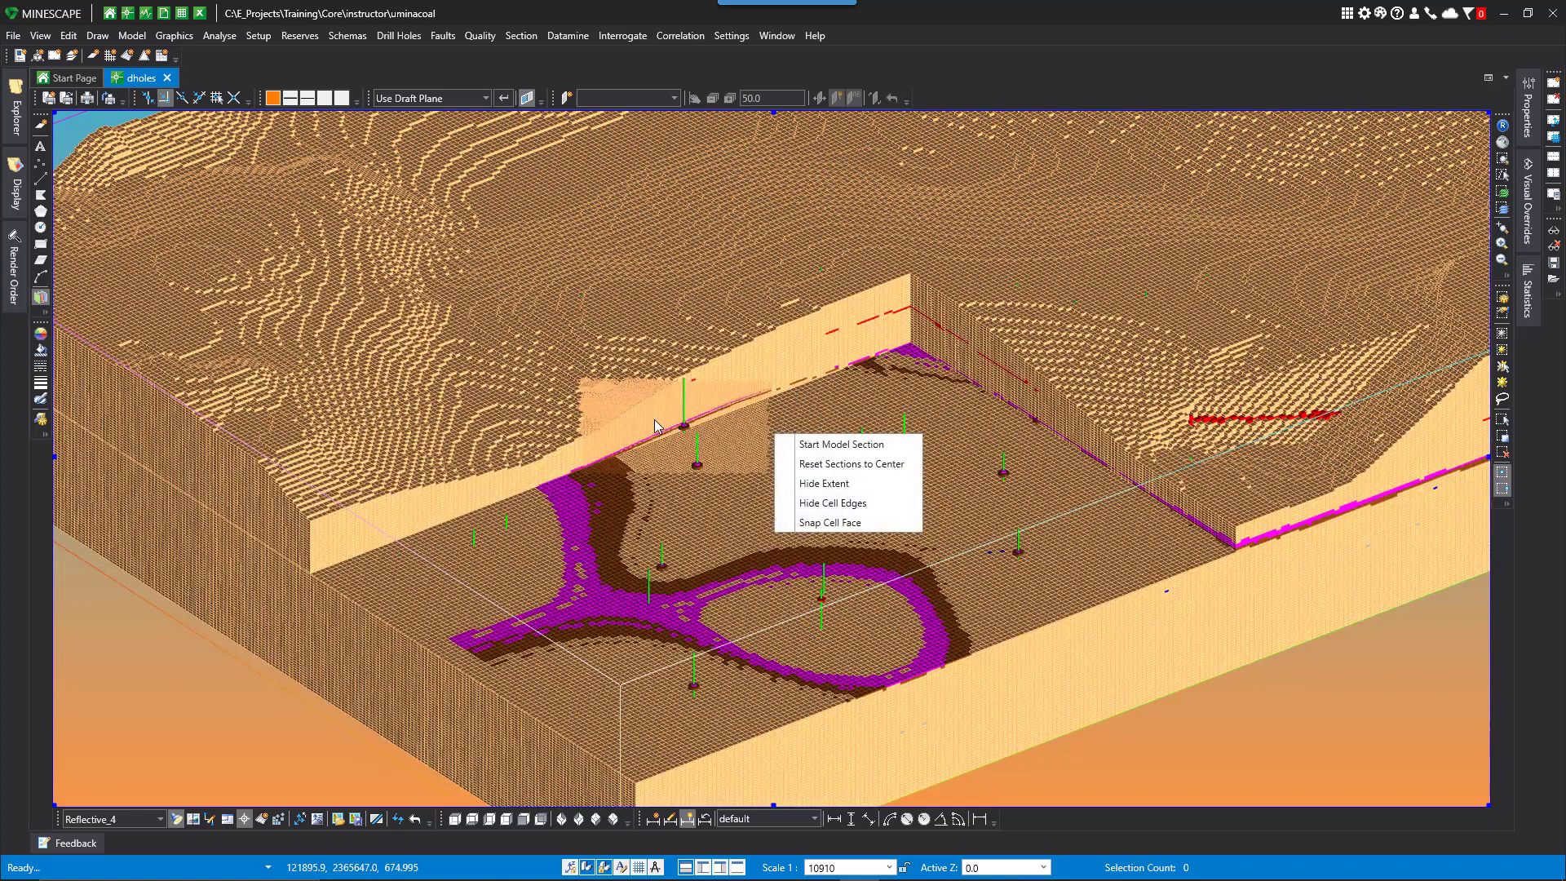
{"action": "left_click", "coordinate": [820, 444]}
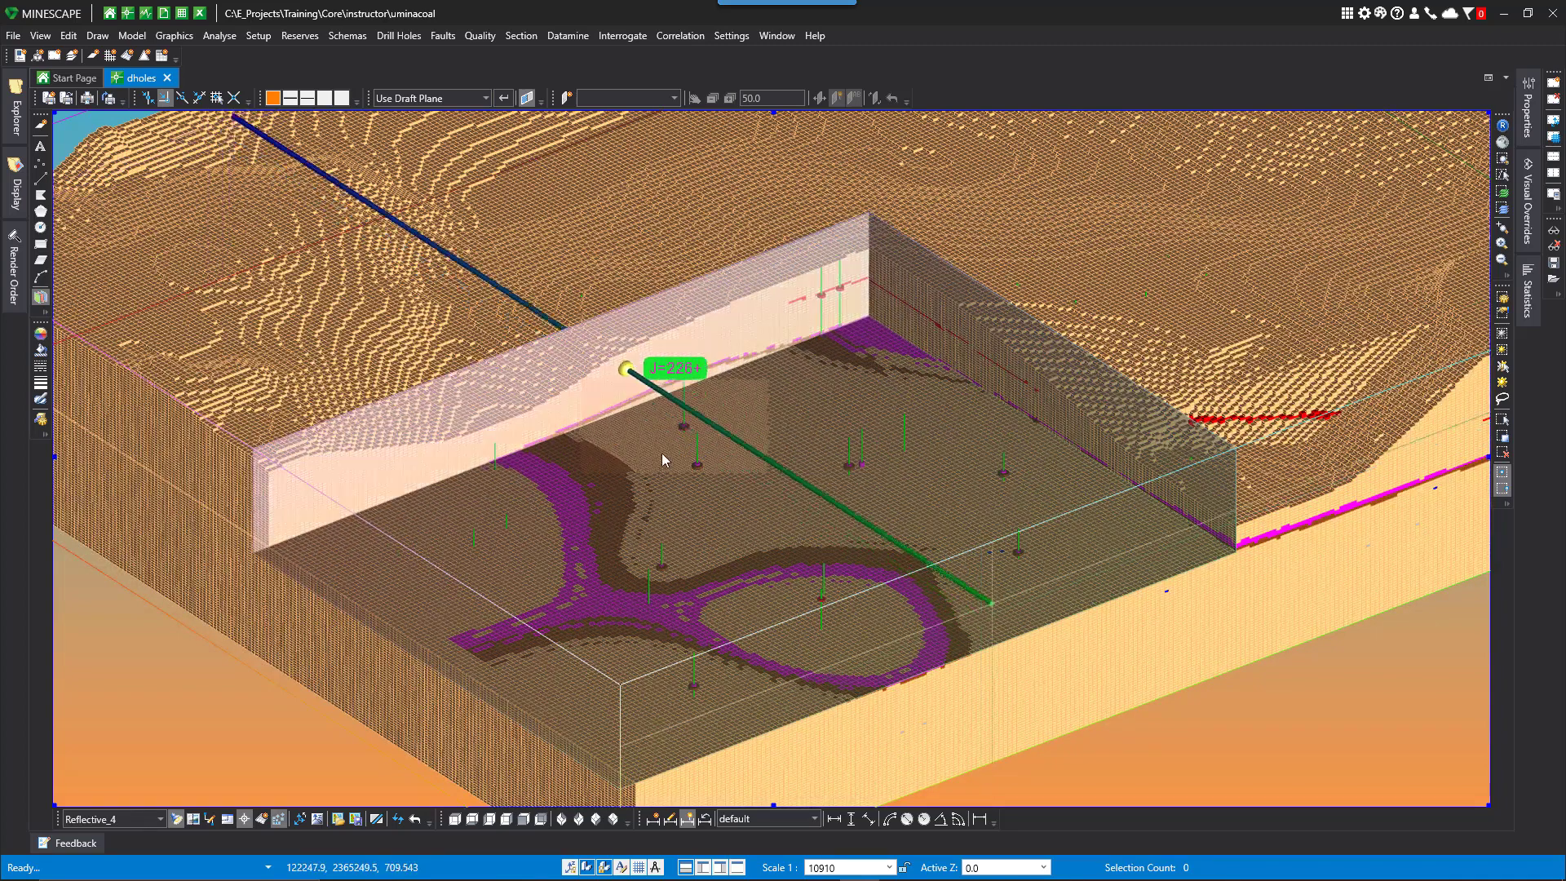
{"action": "left_click_drag", "start_coordinate": [675, 507], "coordinate": [668, 561]}
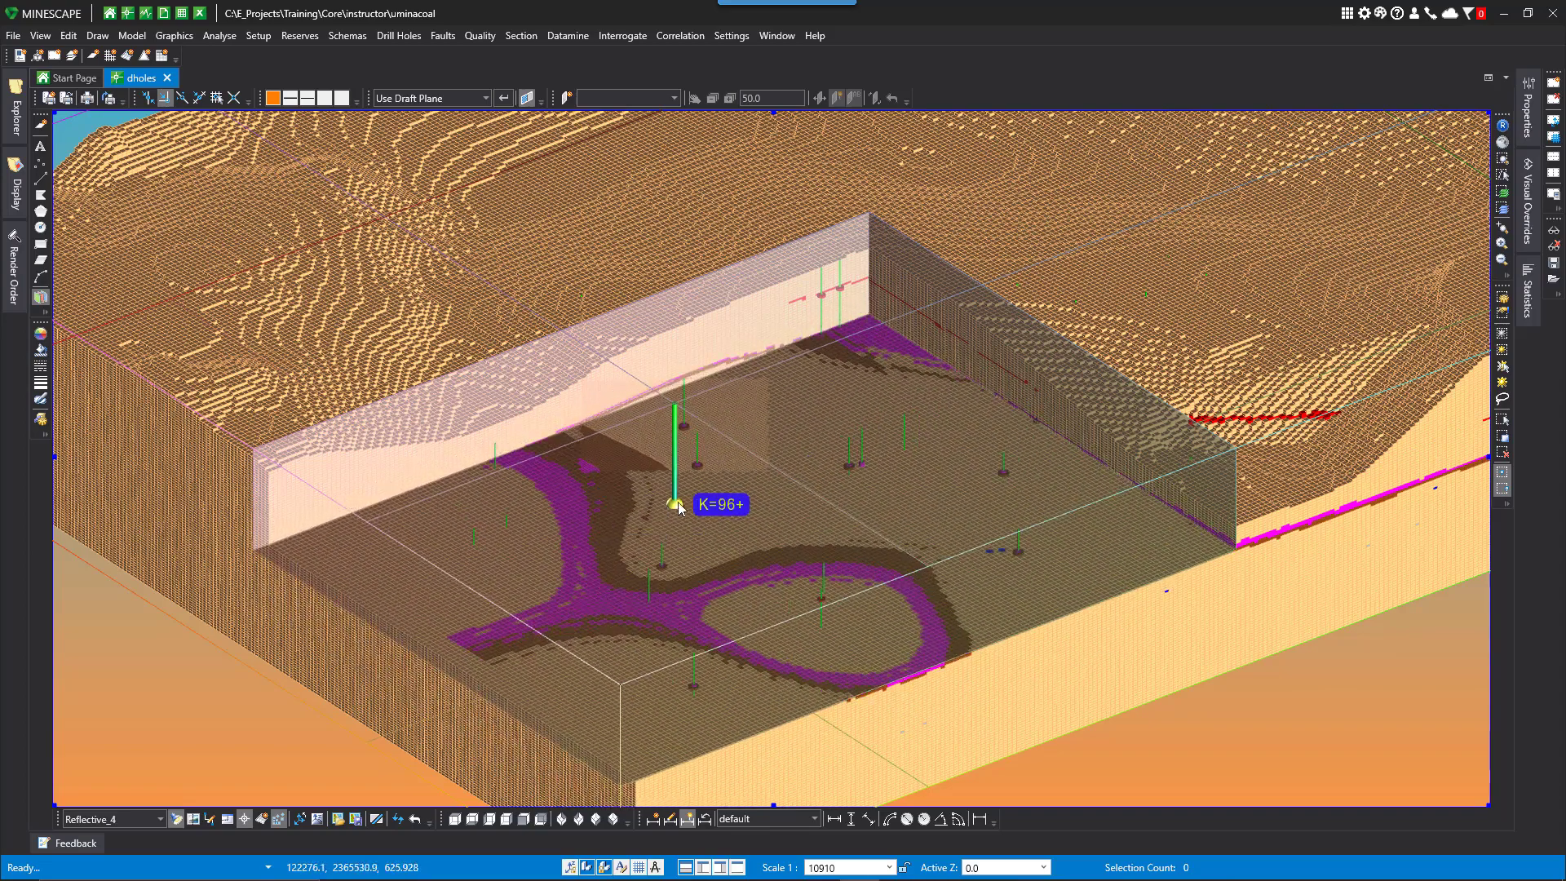
{"action": "left_click_drag", "start_coordinate": [1028, 368], "coordinate": [1087, 346]}
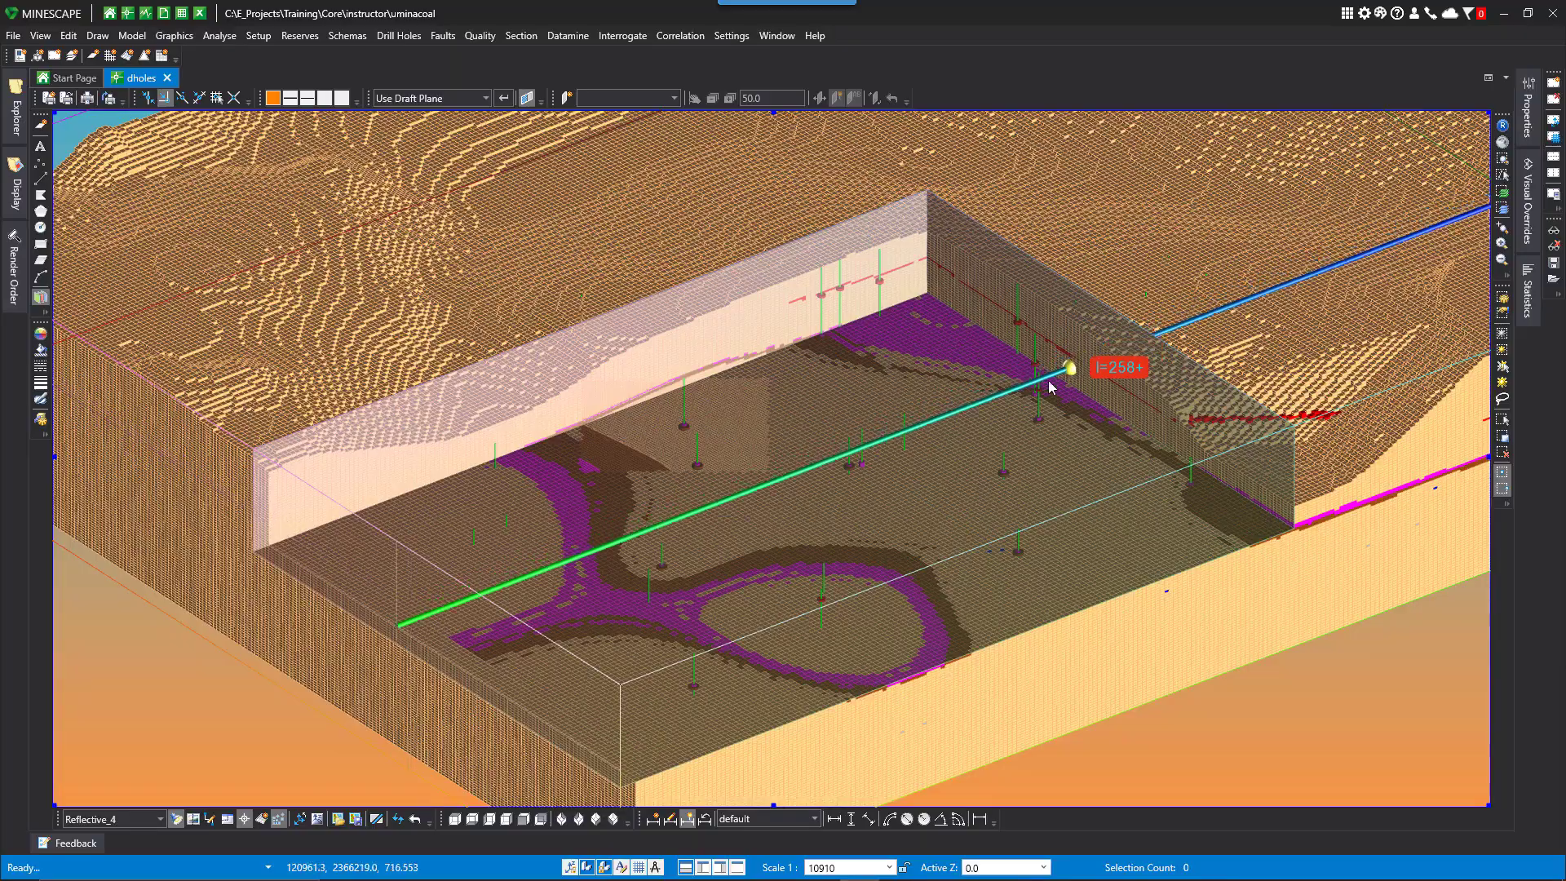
{"action": "key", "text": "Escape"}
Inspect the new section around the drill holes and remove the model visualization from the view
{"action": "scroll", "coordinate": [979, 471], "scroll_direction": "up", "scroll_amount": 5}
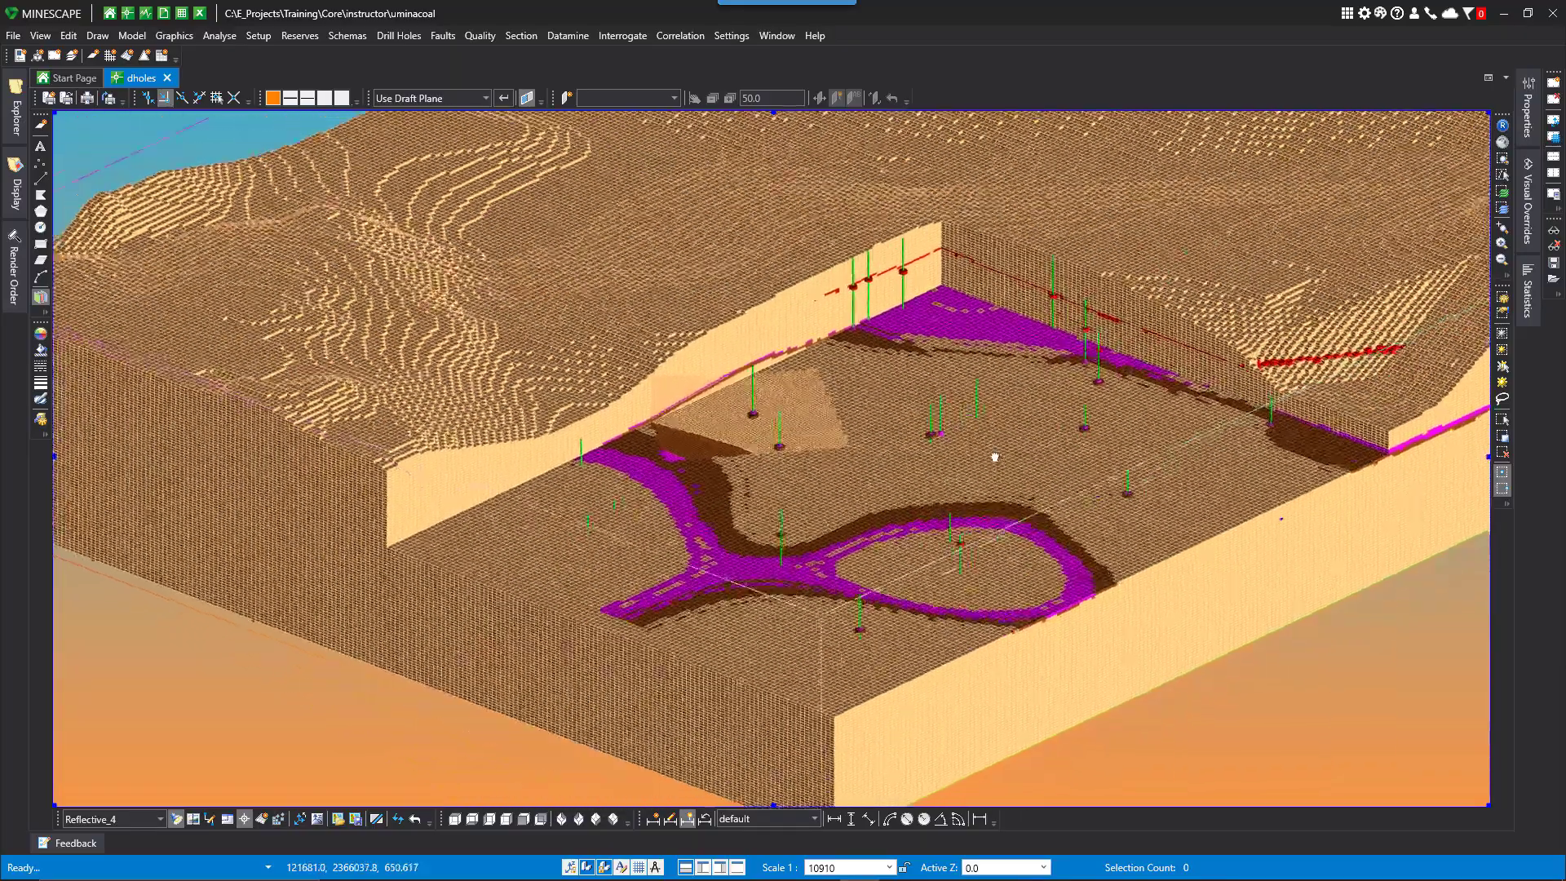
{"action": "scroll", "coordinate": [896, 403], "scroll_direction": "up", "scroll_amount": 5}
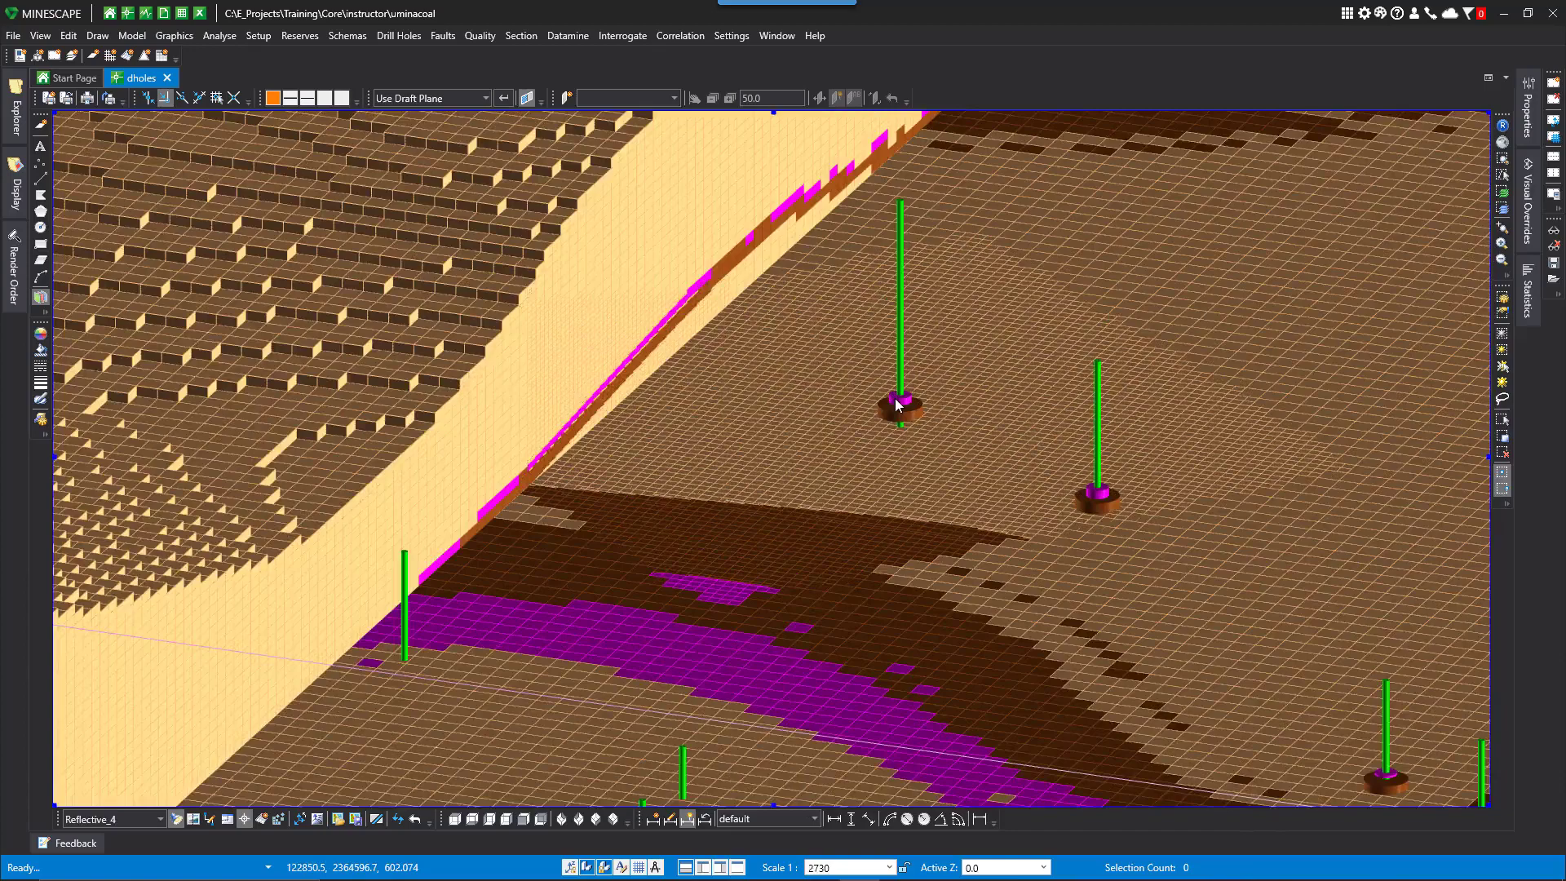
{"action": "scroll", "coordinate": [964, 385], "scroll_direction": "down", "scroll_amount": 5}
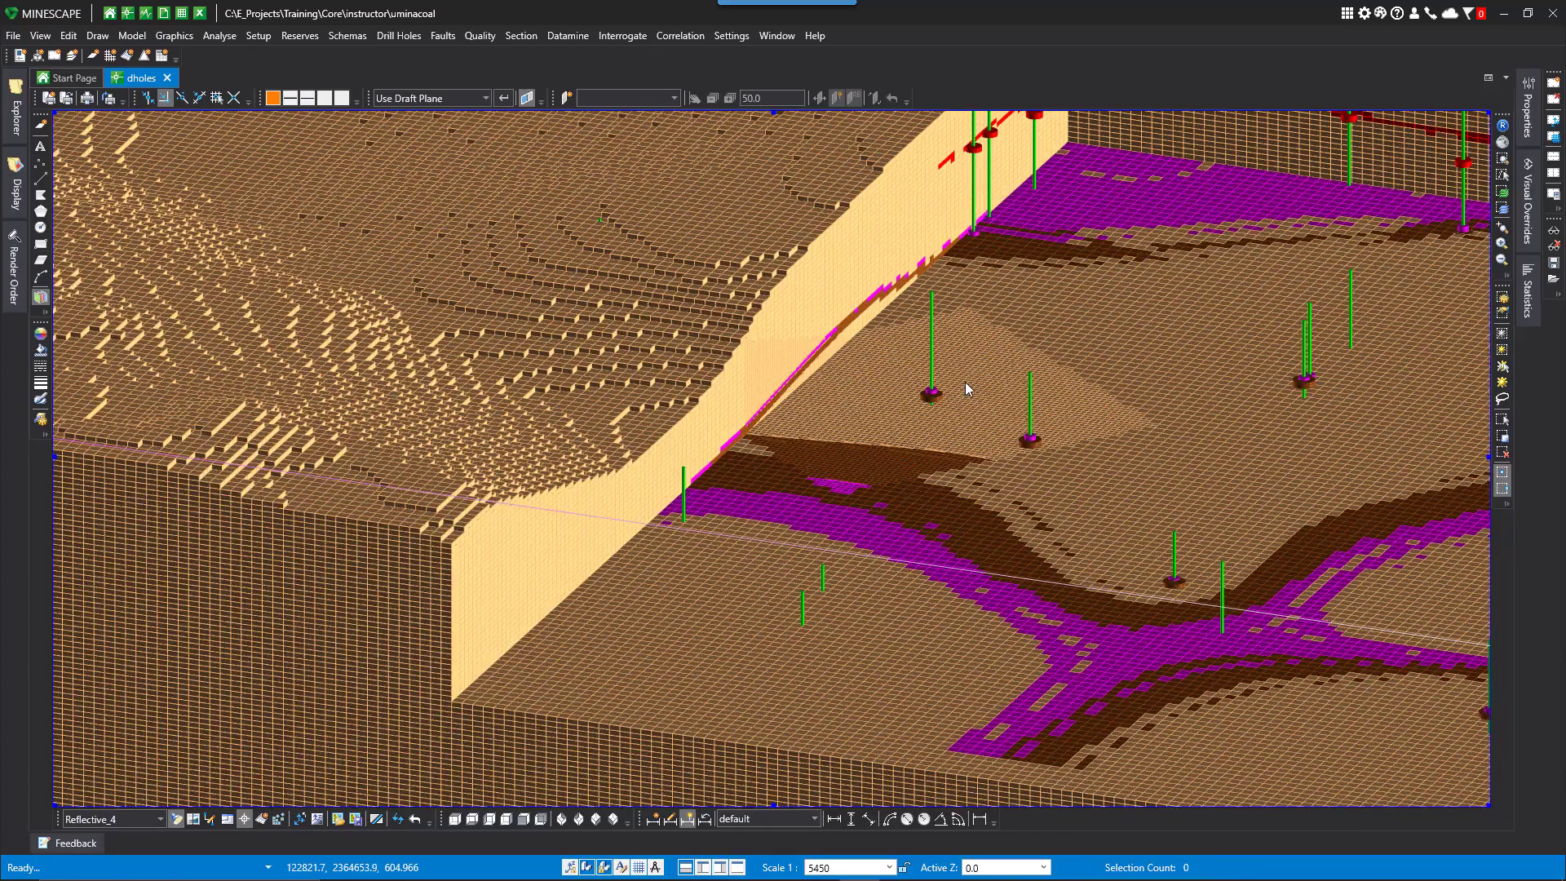
{"action": "scroll", "coordinate": [967, 389], "scroll_direction": "down", "scroll_amount": 5}
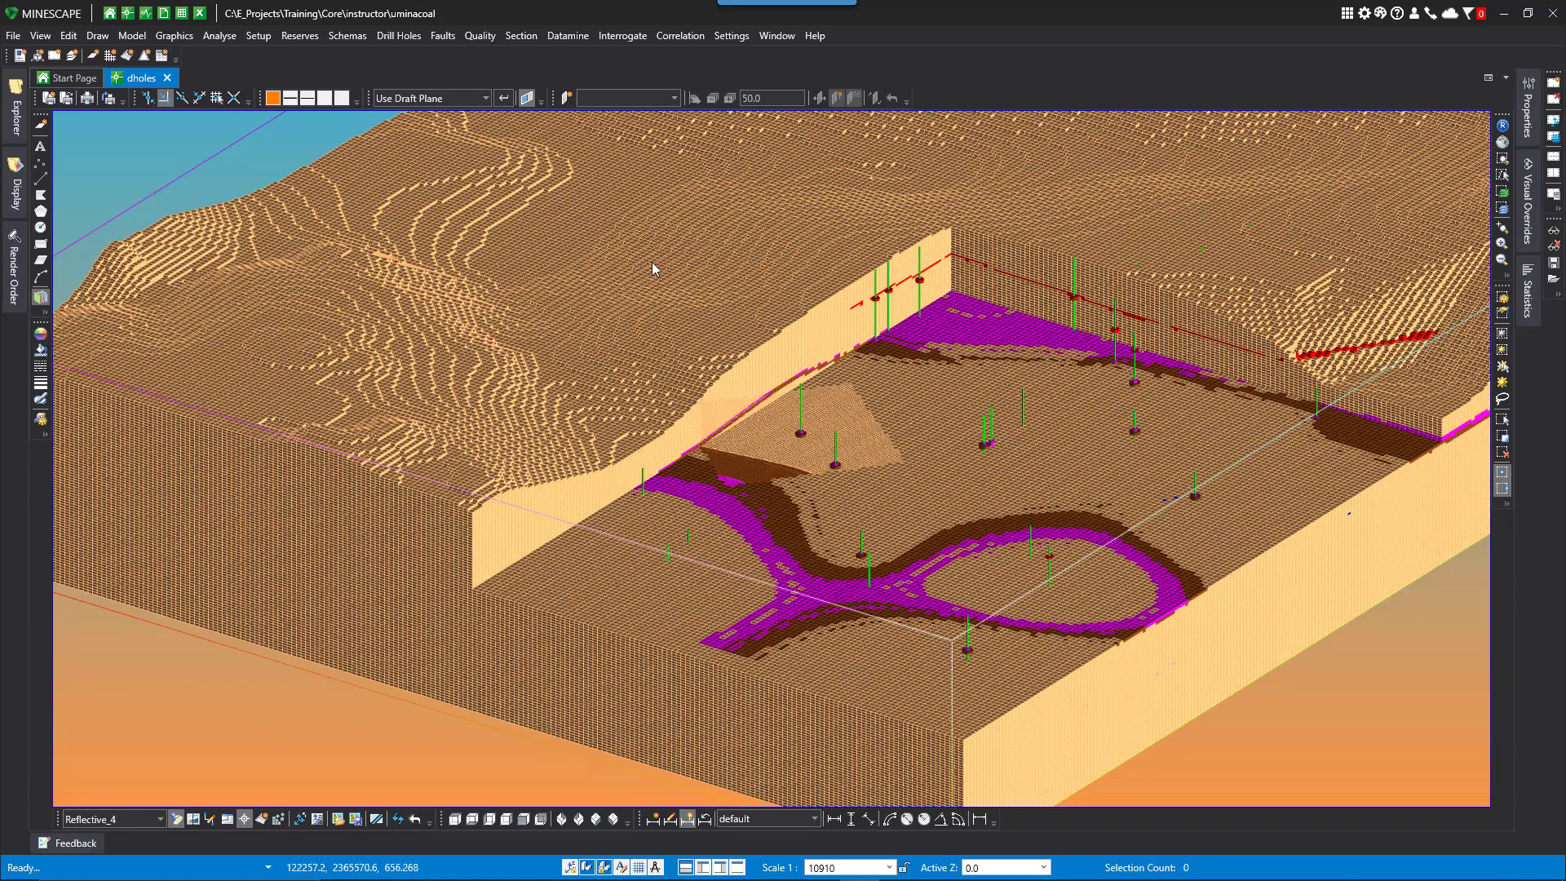
{"action": "left_click", "coordinate": [522, 36]}
{"action": "mouse_move", "coordinate": [575, 279]}
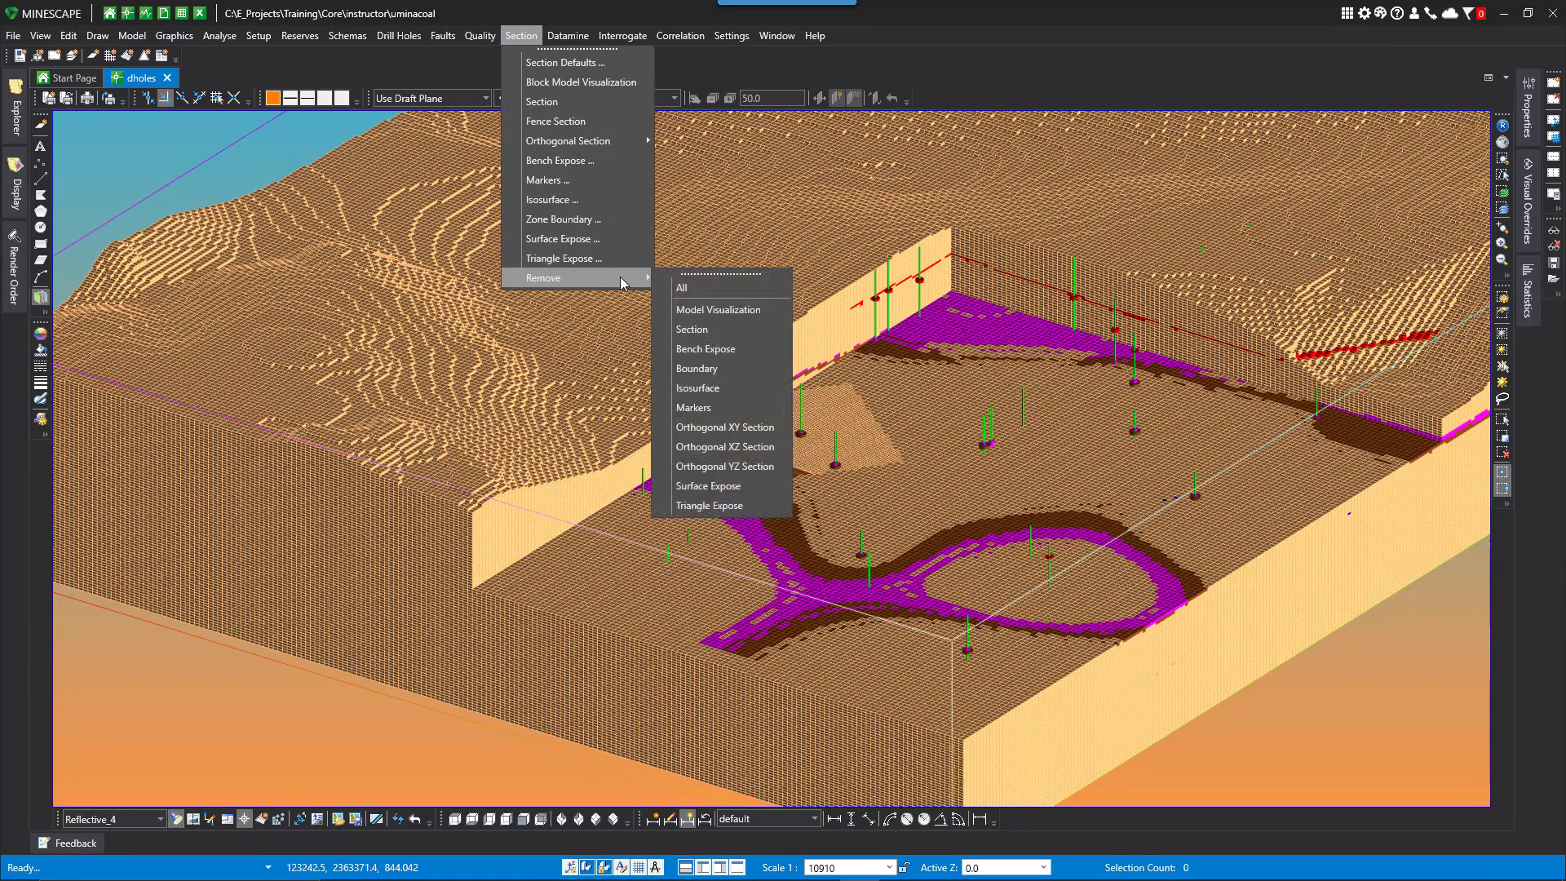
{"action": "left_click", "coordinate": [704, 310]}
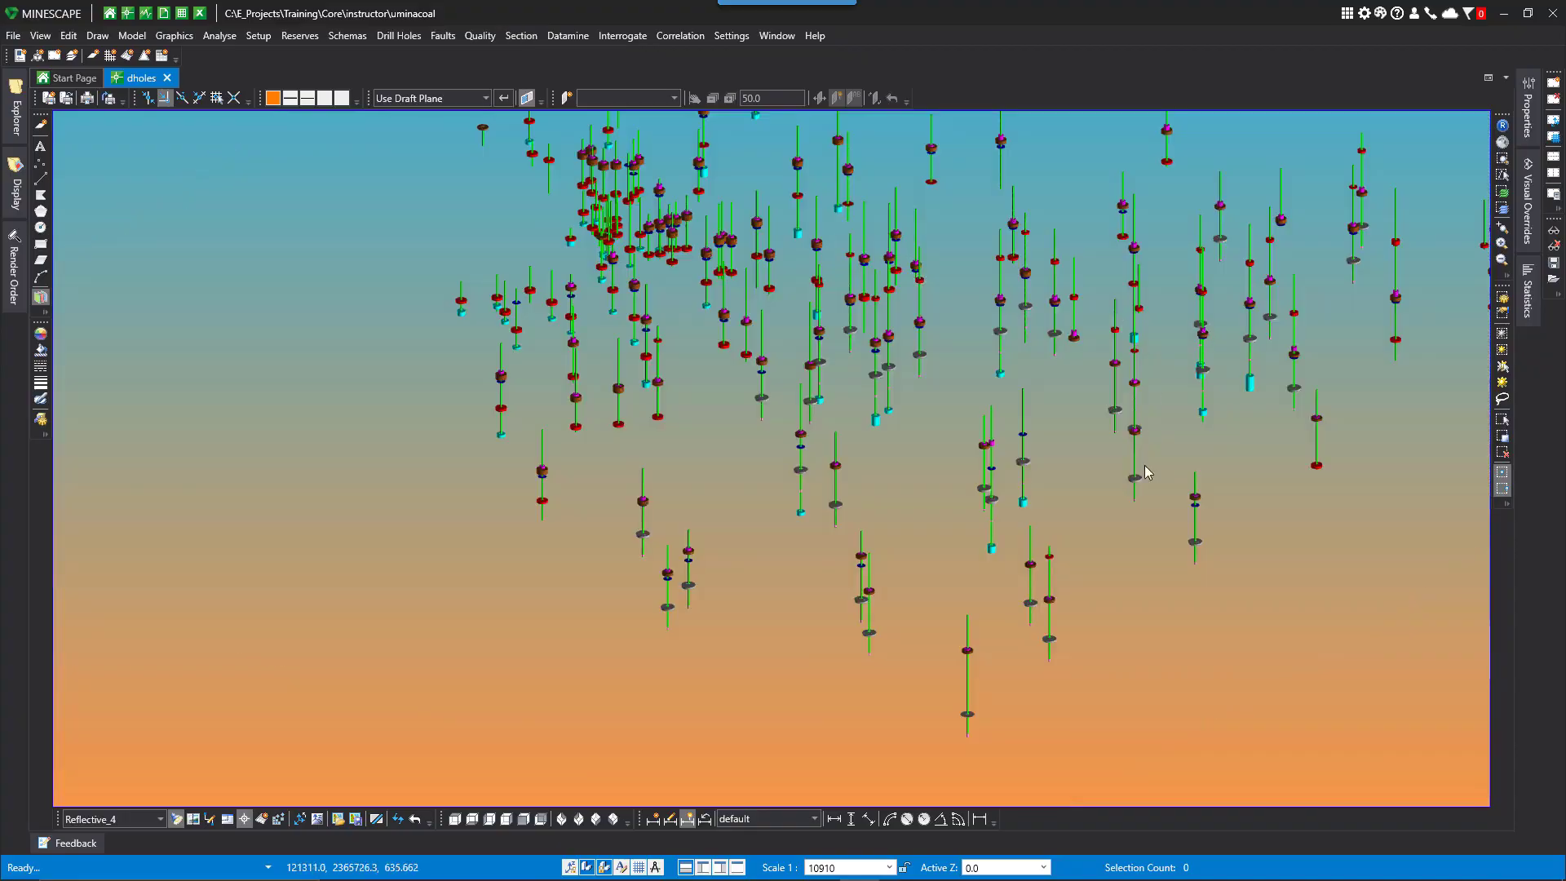